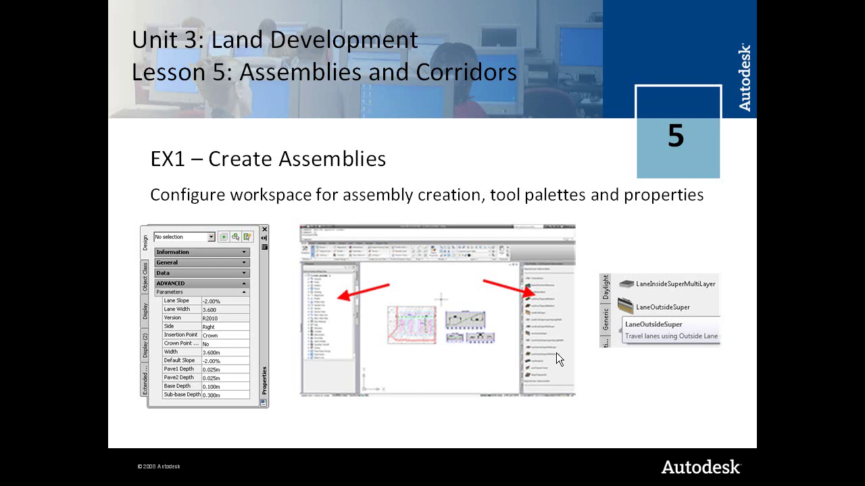
Advance the lesson slide show to the 'Create assembly and add subassemblies' slide.
left_click(448, 345)
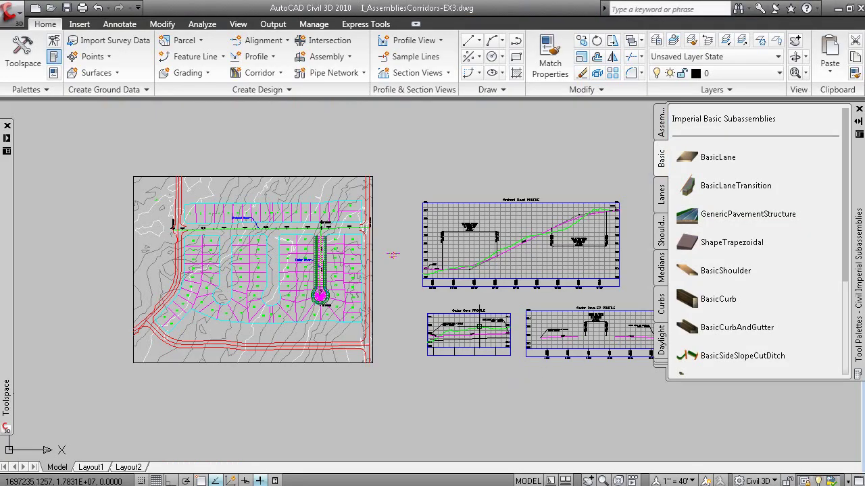
Hide and reshow the subassembly tool palettes, then undock them into a floating window.
middle_click_drag(479, 327, 461, 351)
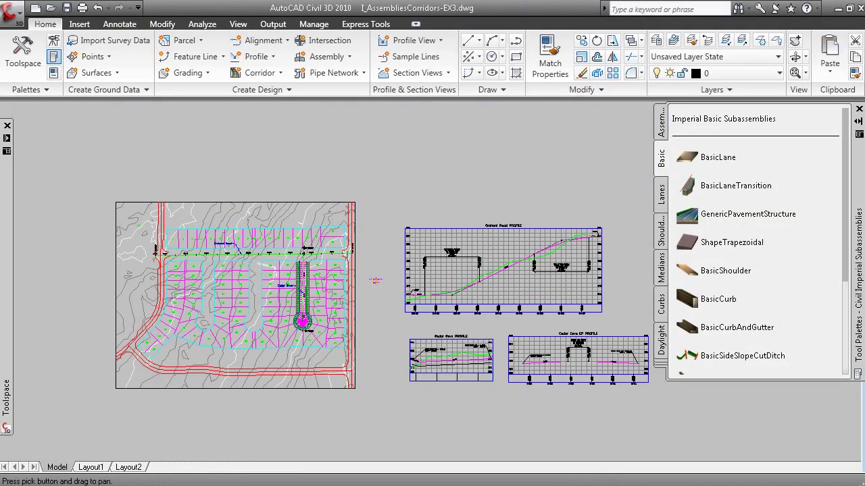
left_click(859, 109)
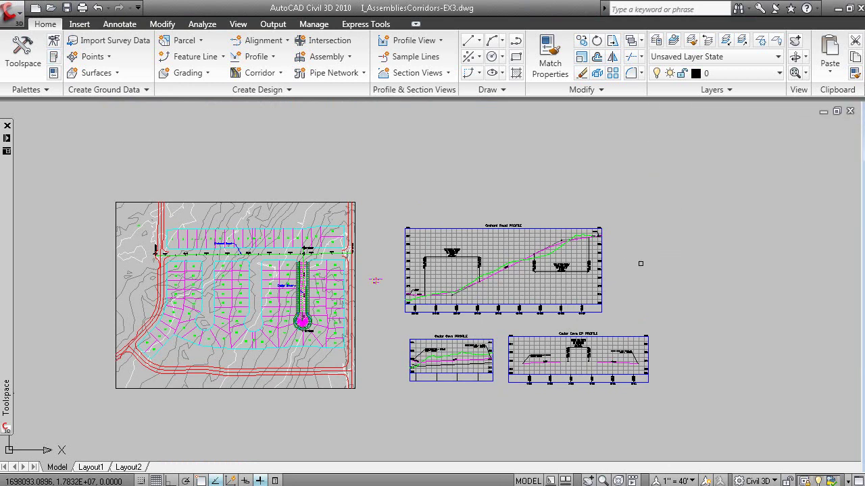
key("ctrl+3")
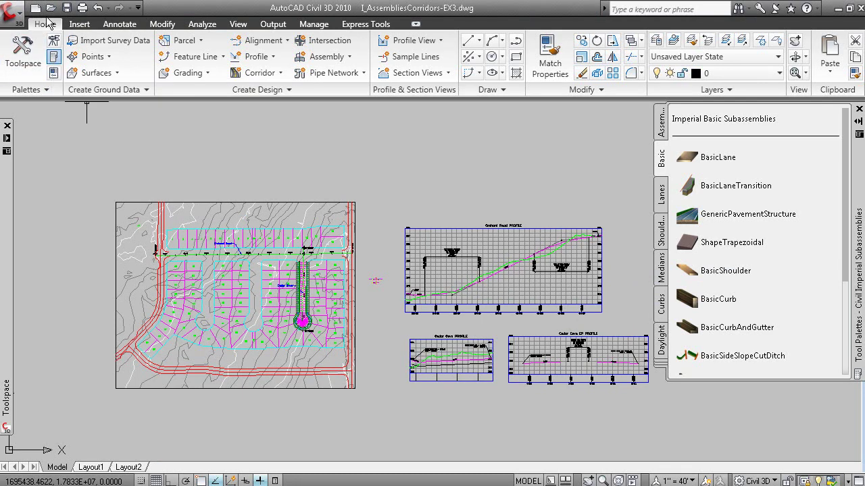
left_click(54, 60)
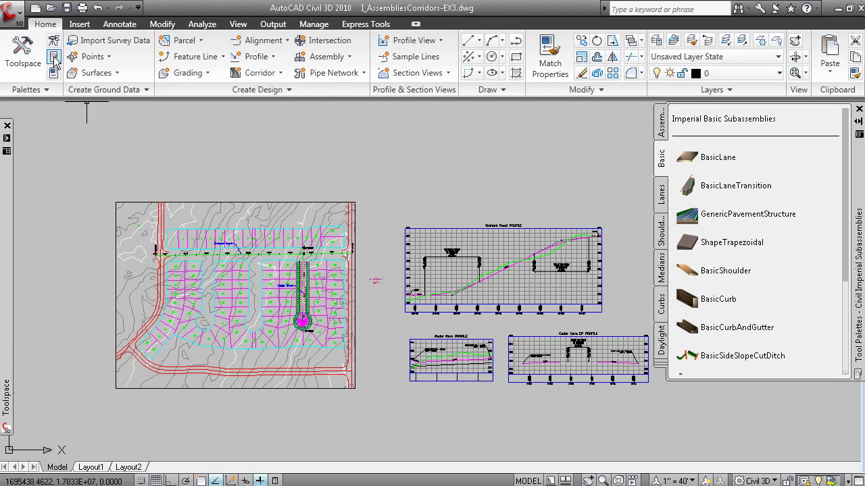
left_click(55, 61)
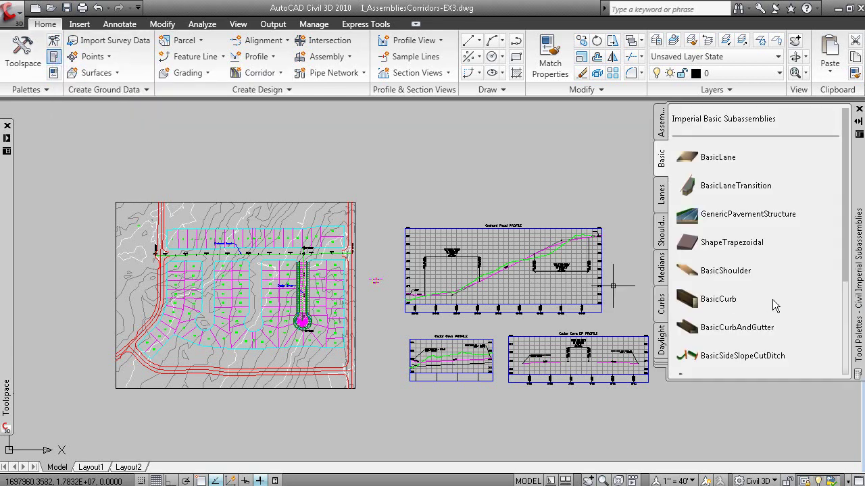
left_click(860, 229)
left_click_drag(859, 232, 821, 247)
Browse the Lanes, Shoulders and Medians palettes, then the Civil Materials and Samples Hatches and Fills groups.
left_click(622, 206)
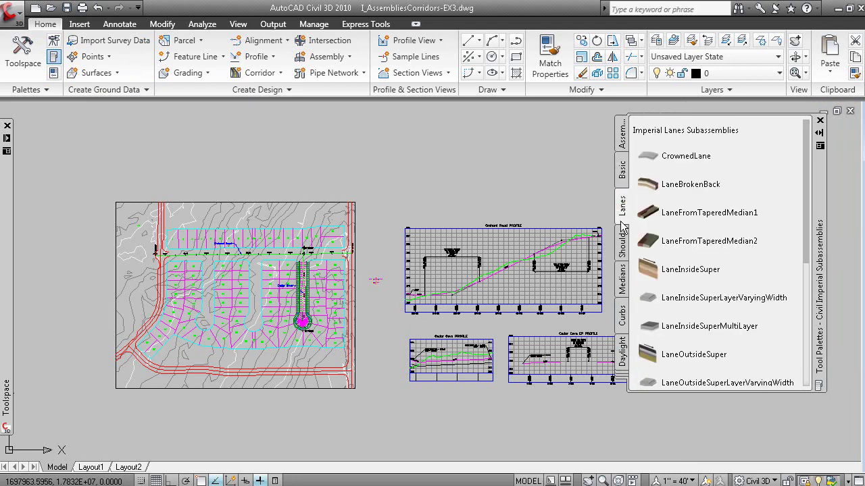
left_click(620, 237)
left_click(621, 273)
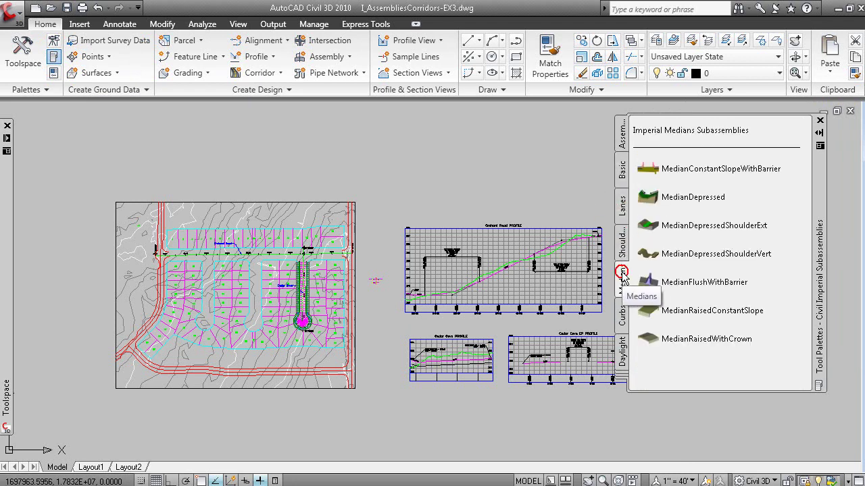
right_click(819, 160)
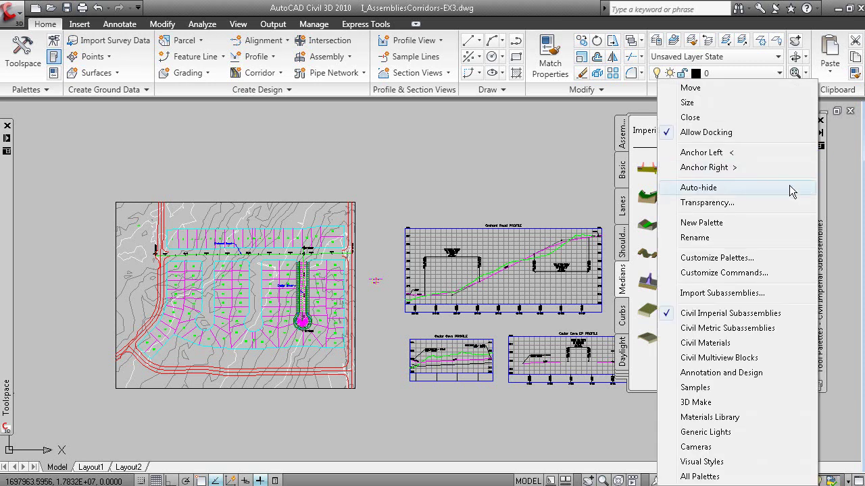
left_click(724, 343)
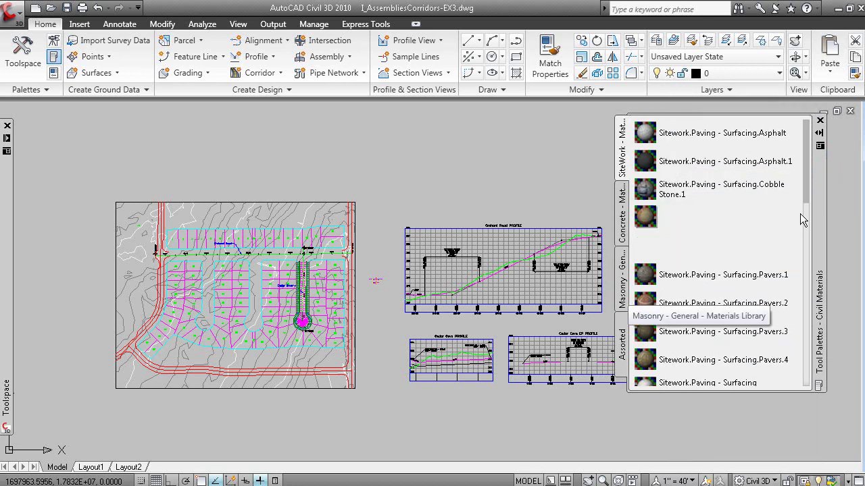
right_click(817, 193)
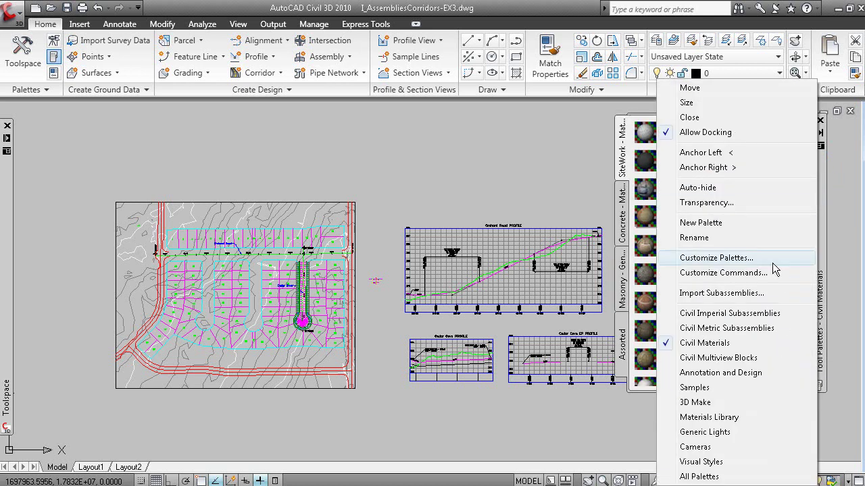
left_click(733, 388)
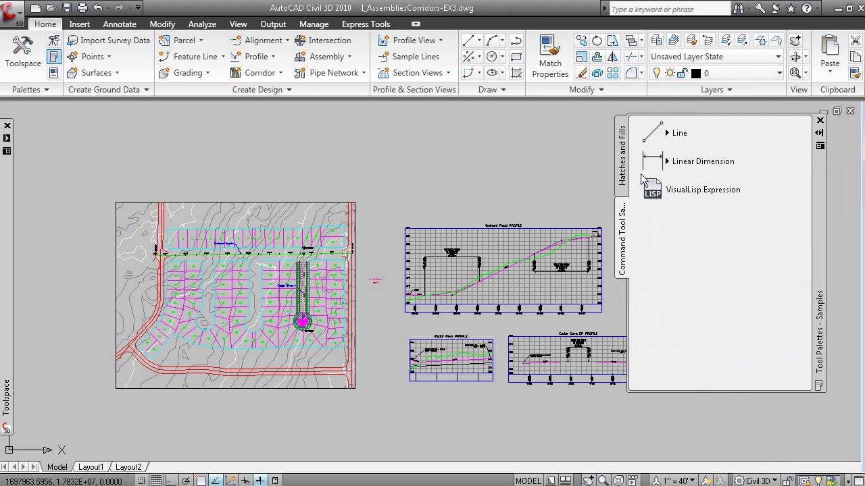
left_click(625, 177)
Switch to the 3D Make palette group and view its Draw, Modify and Modeling palettes.
right_click(819, 172)
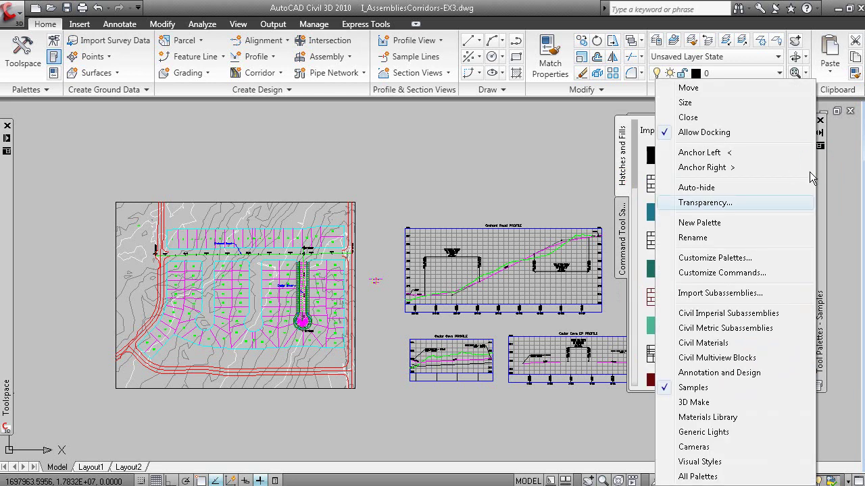
left_click(706, 403)
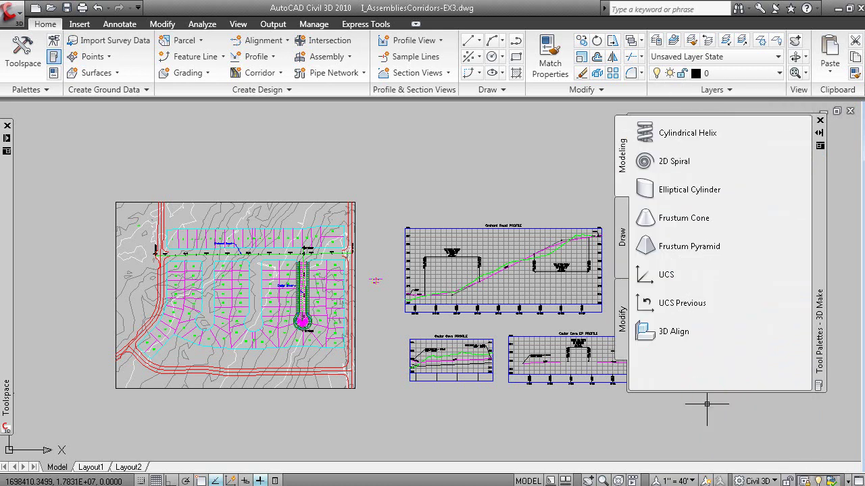
left_click(624, 255)
left_click(624, 292)
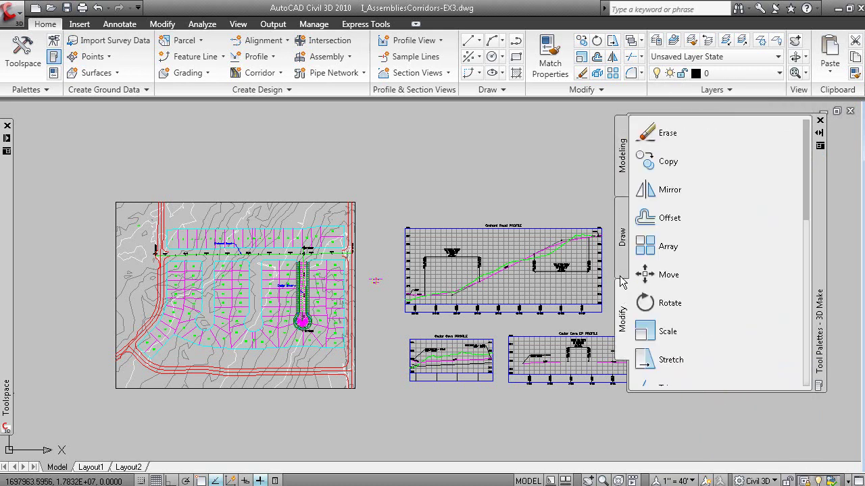
left_click(620, 267)
left_click(621, 181)
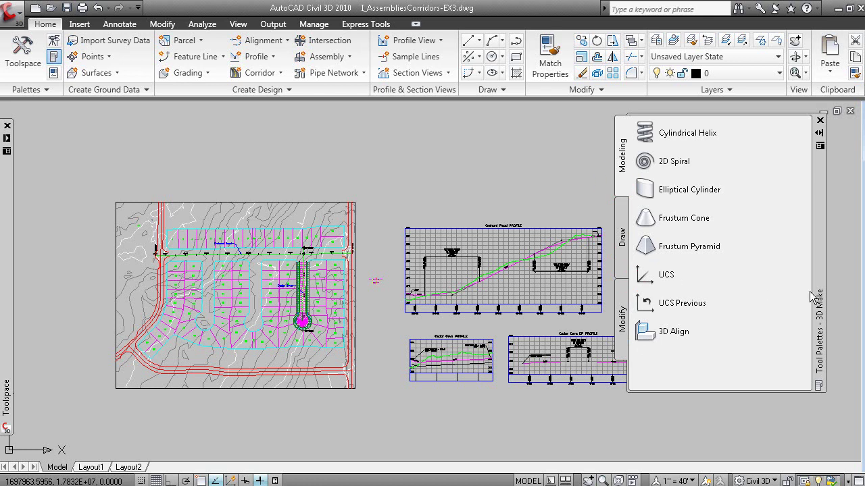
right_click(816, 194)
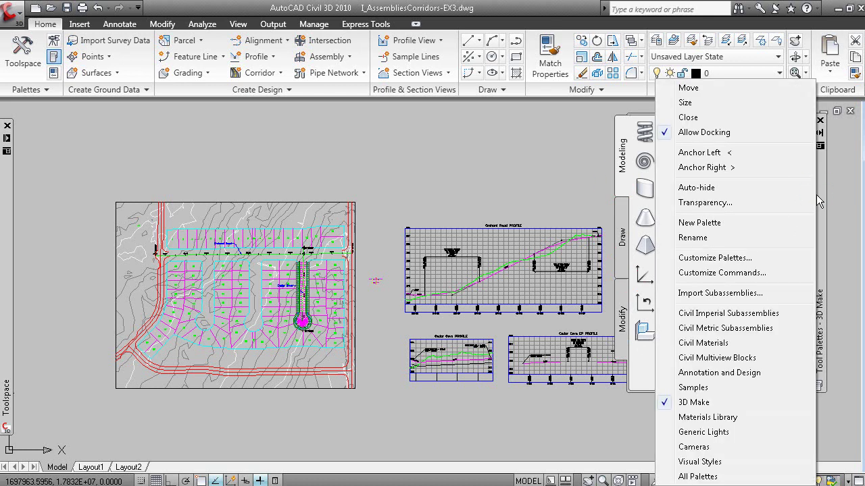
Return to the Civil Imperial Subassemblies palettes, zoom to the assemblies, and close Toolspace.
left_click(763, 315)
left_click_drag(830, 303, 843, 314)
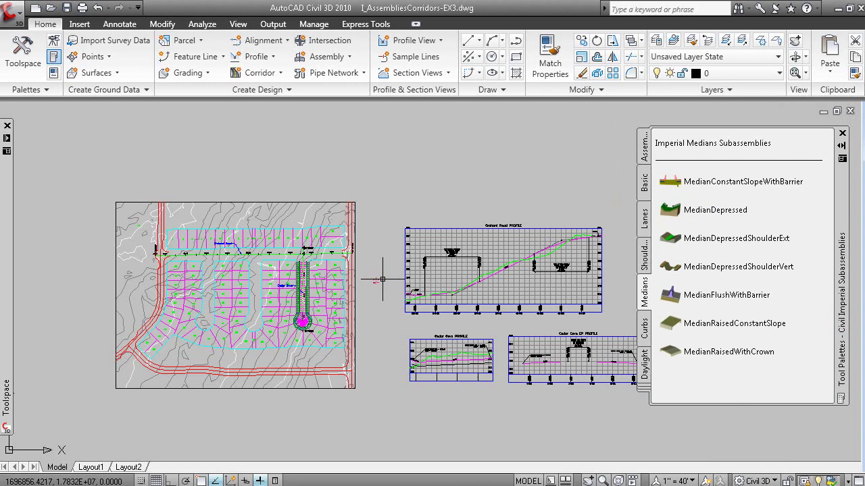
scroll(382, 279, "up", 10)
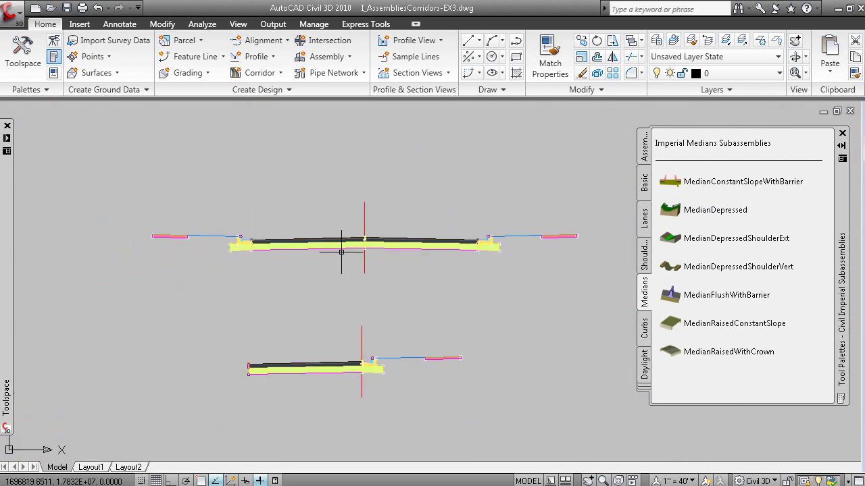
left_click(344, 244)
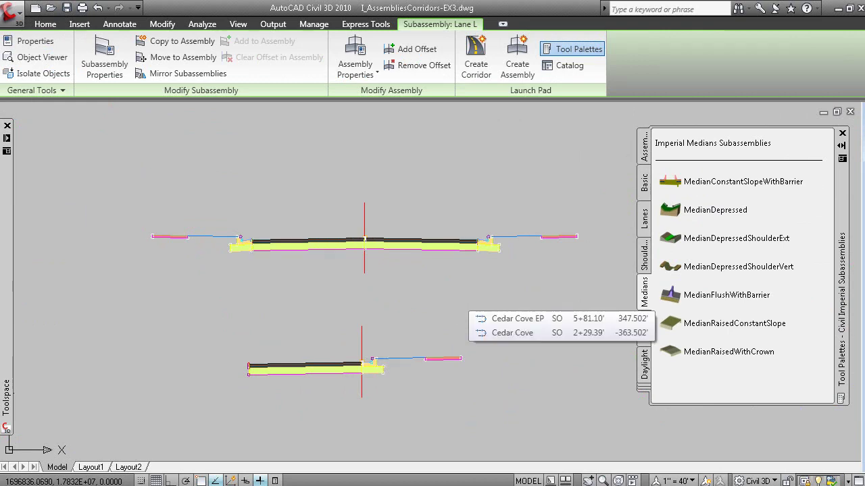
key("Escape")
scroll(448, 362, "down", 2)
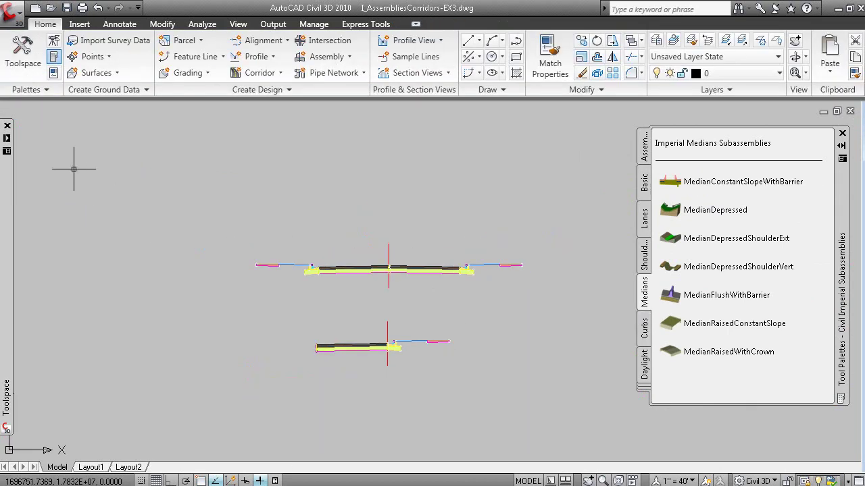
left_click(8, 126)
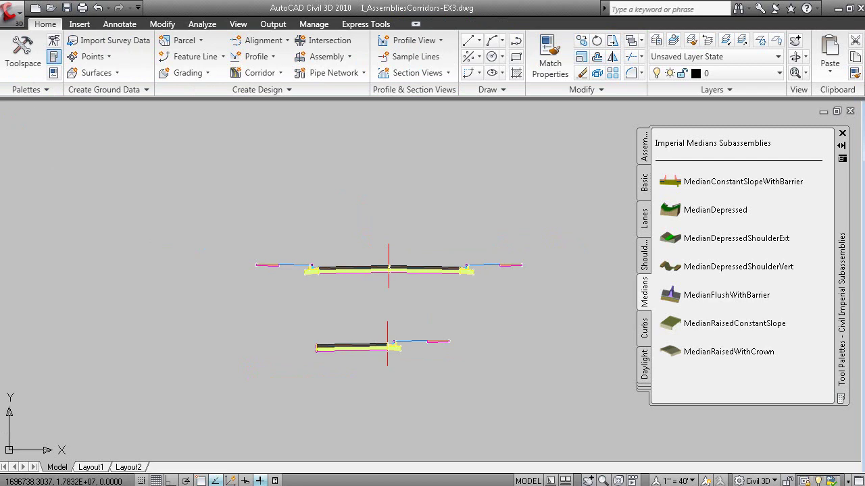
Dock the subassembly palettes left and Properties right, show Lanes, and pan to the two assemblies.
left_click(54, 73)
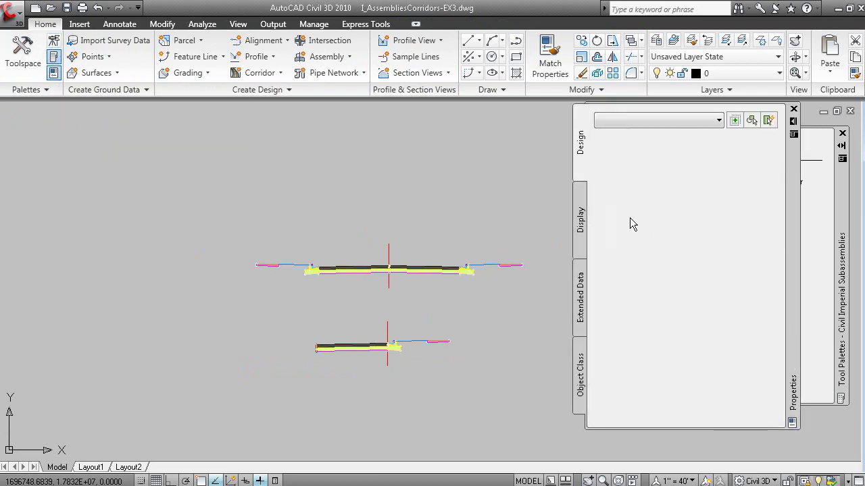
left_click_drag(842, 223, 174, 221)
left_click_drag(794, 283, 863, 300)
right_click(832, 308)
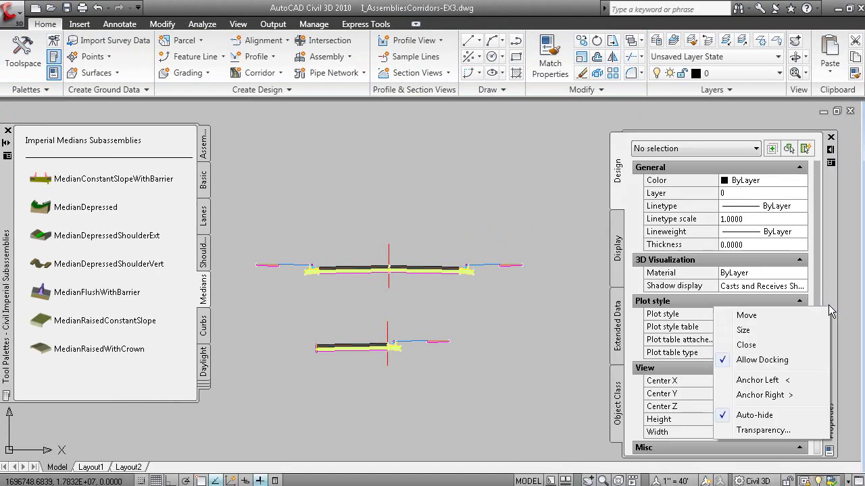
left_click(794, 359)
left_click_drag(830, 341, 857, 312)
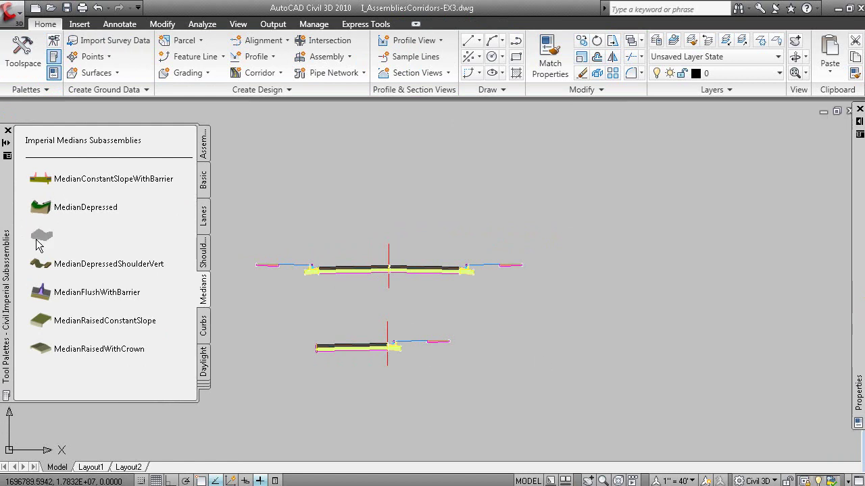
left_click(204, 216)
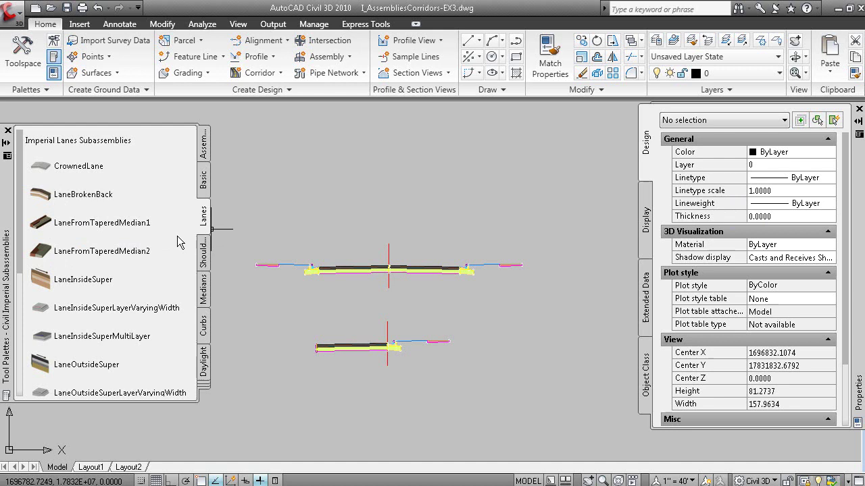
middle_click_drag(327, 261, 363, 296)
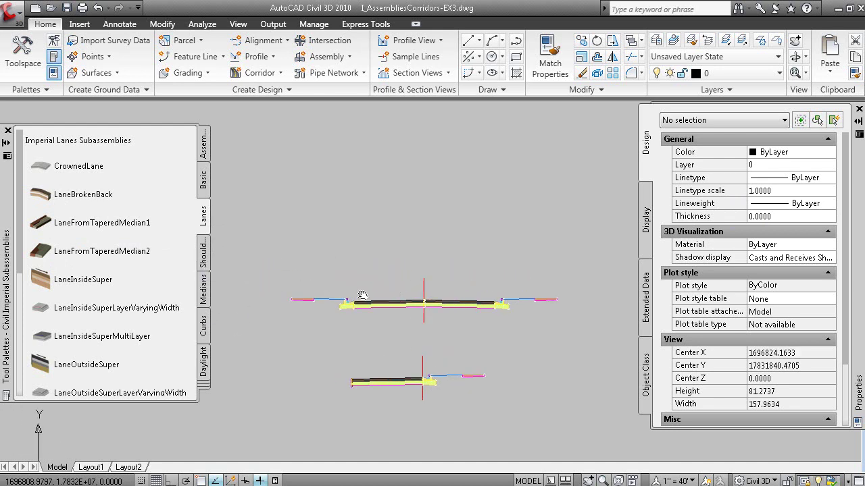
Create an assembly named '2 Lane' with Create Assembly and pick its baseline location.
left_click(262, 74)
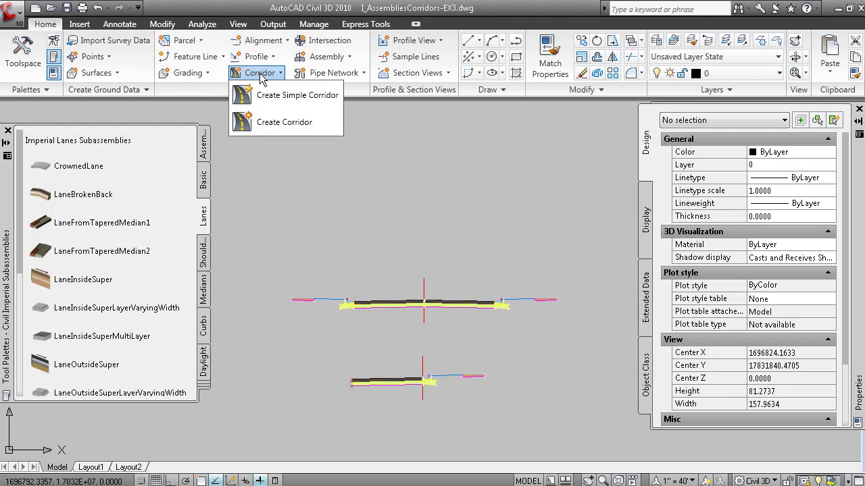
key("Escape")
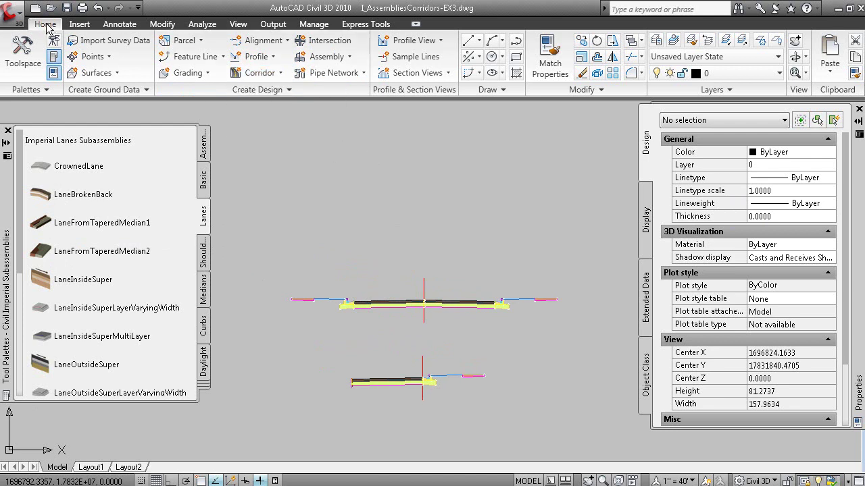
left_click(349, 58)
left_click(351, 79)
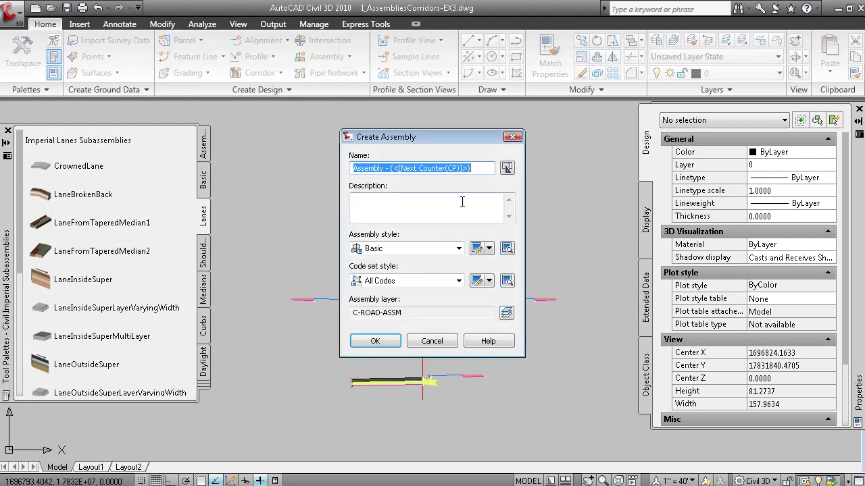
type("2 Lane")
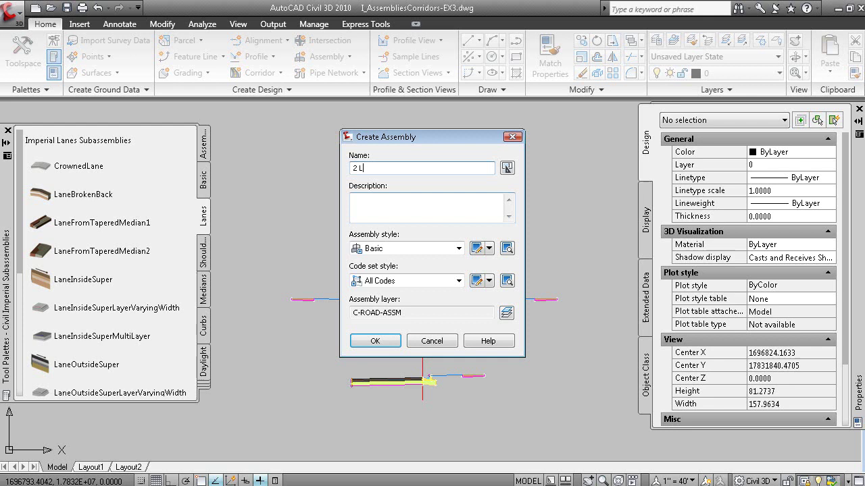
left_click(376, 342)
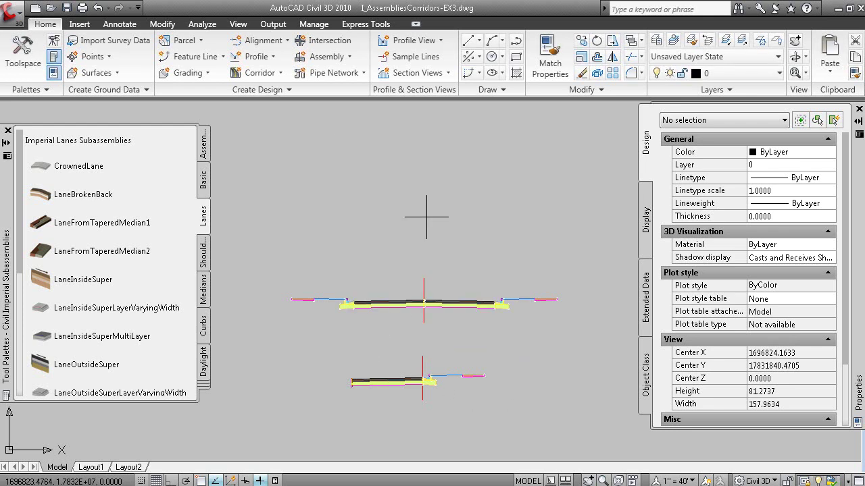
left_click(417, 187)
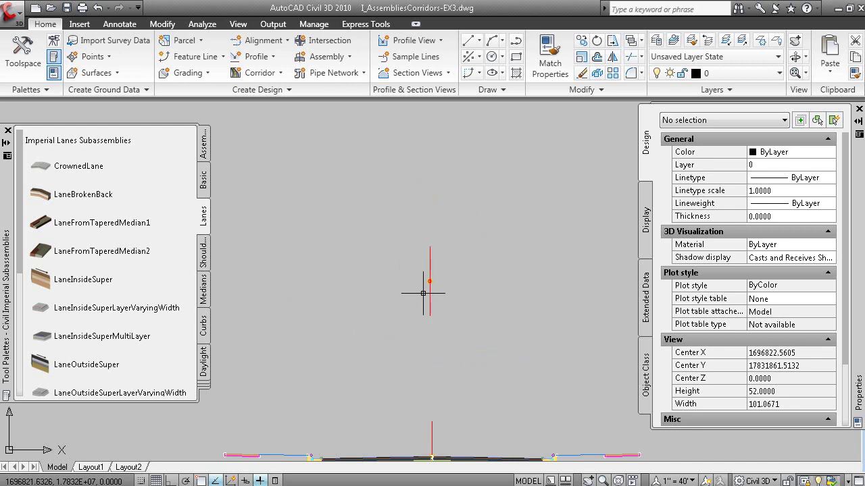
Choose the LaneOutsideSuper subassembly and set its lane Width to 10 feet.
left_click(46, 366)
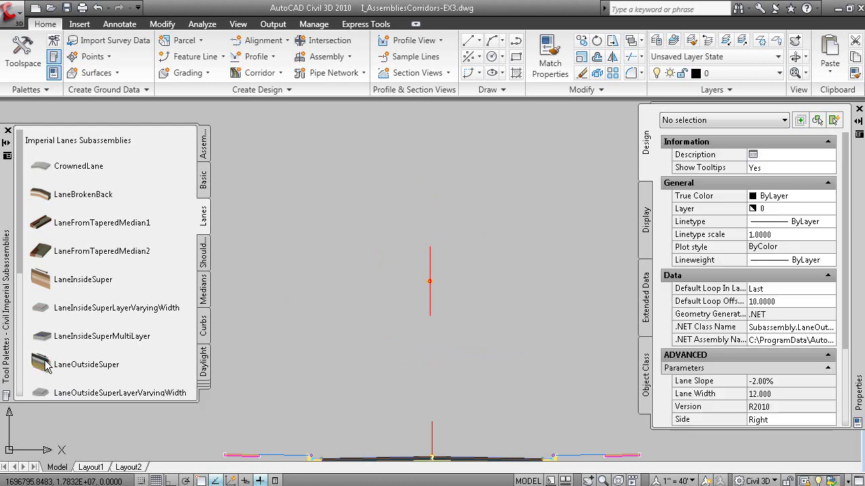
left_click(827, 142)
left_click(828, 156)
left_click(827, 172)
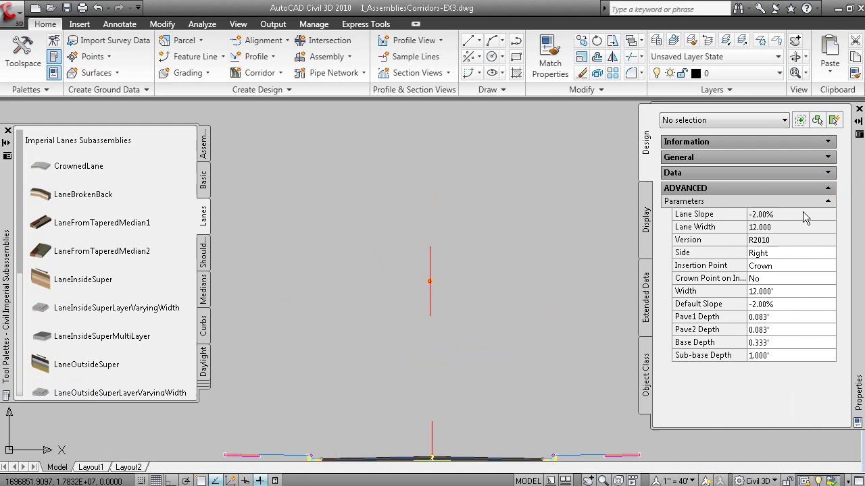
left_click(774, 290)
type("10")
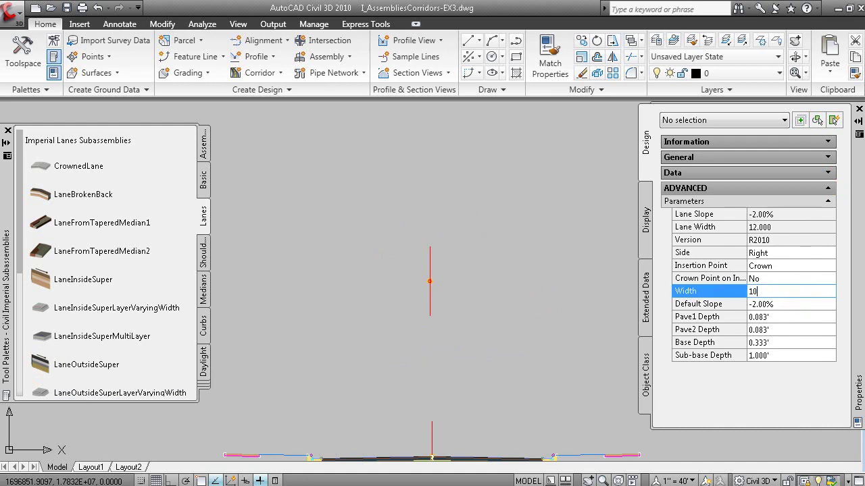
left_click(779, 254)
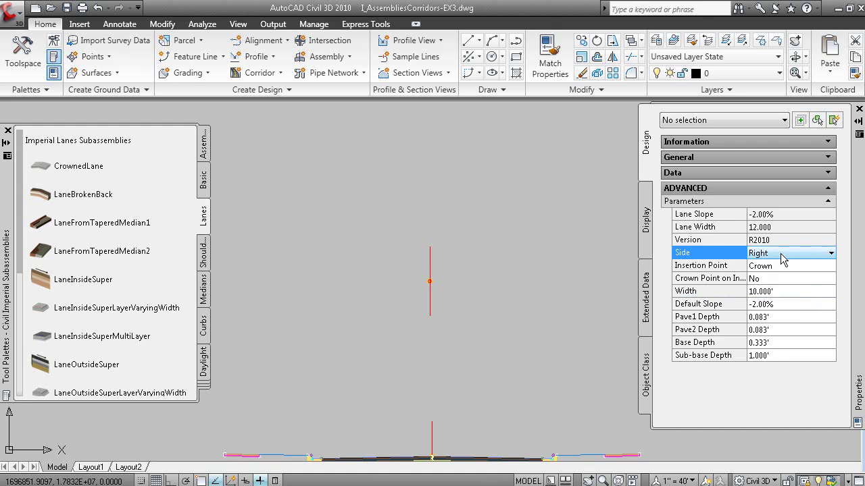
Attach the 10-foot lane right of the baseline, then a Left-side lane on the other side.
left_click(429, 299)
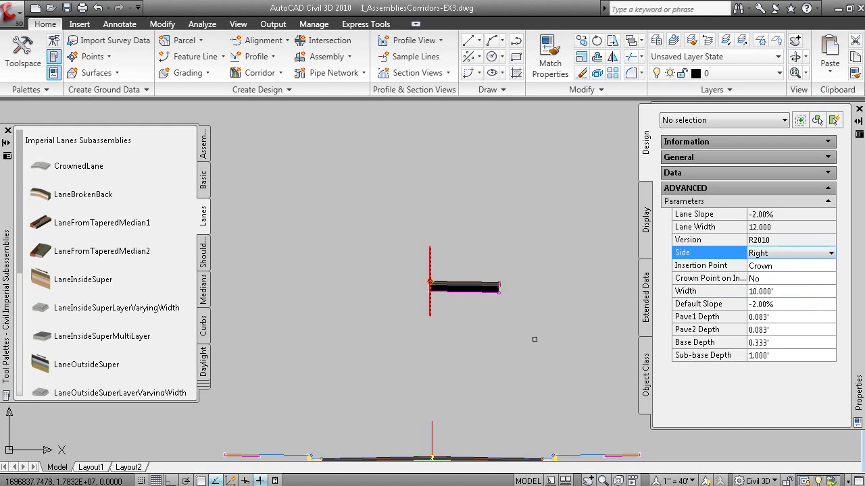
left_click(775, 253)
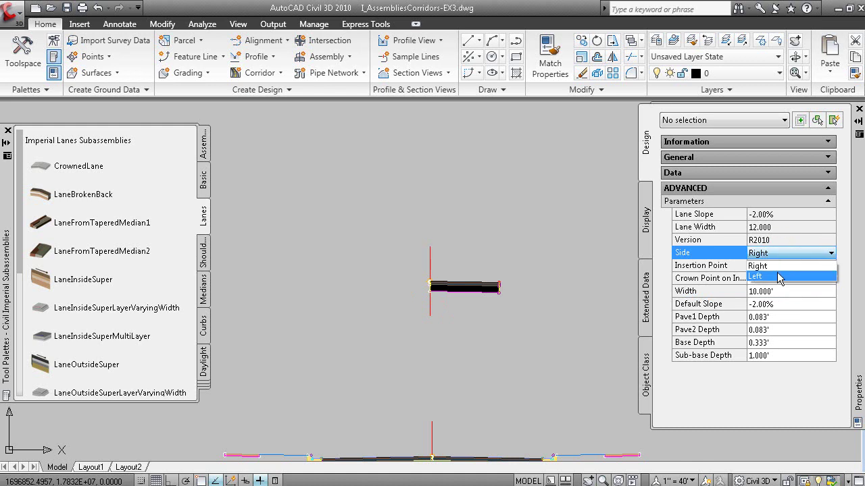
left_click(777, 277)
left_click(432, 269)
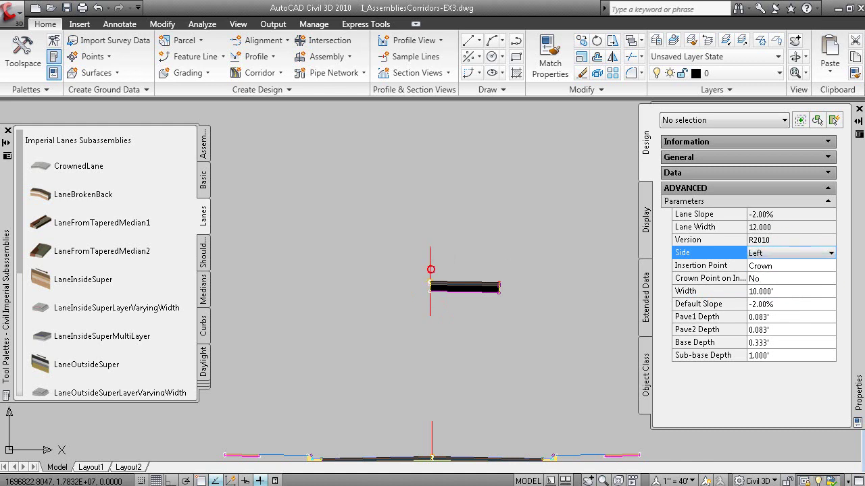
left_click(204, 329)
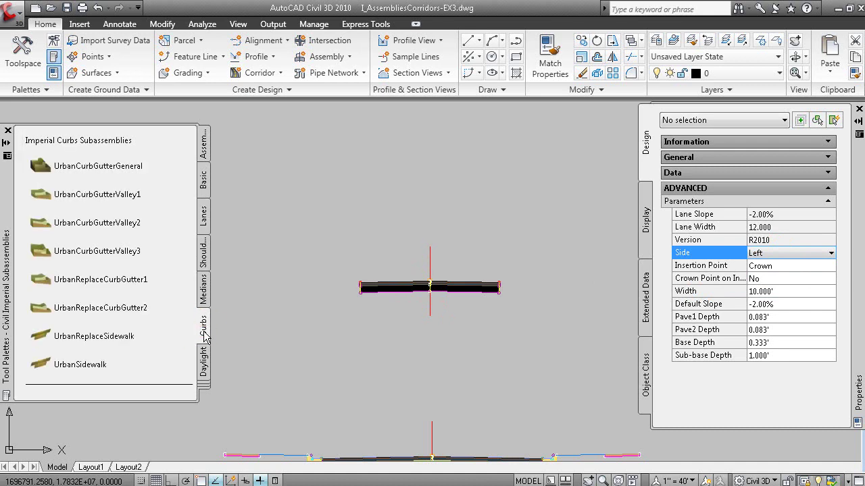
left_click(38, 169)
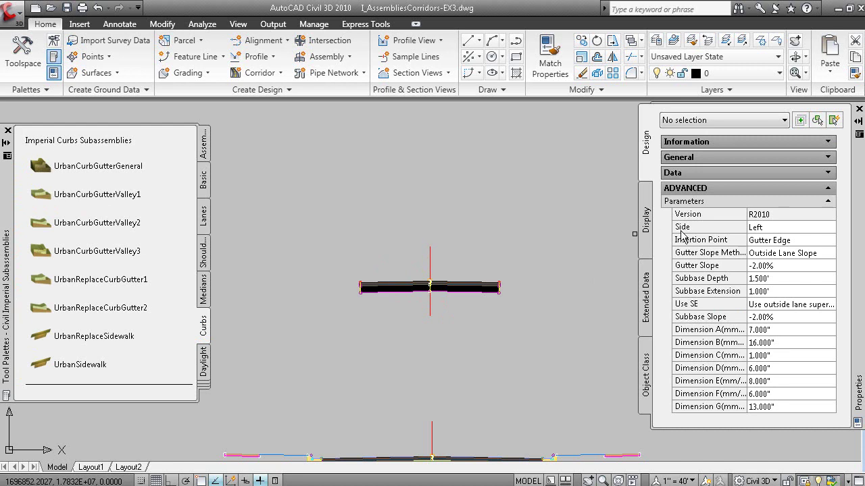
Place UrbanCurbGutterGeneral on the left lane edge, then switch Side to Right for the other edge.
scroll(395, 220, "up", 10)
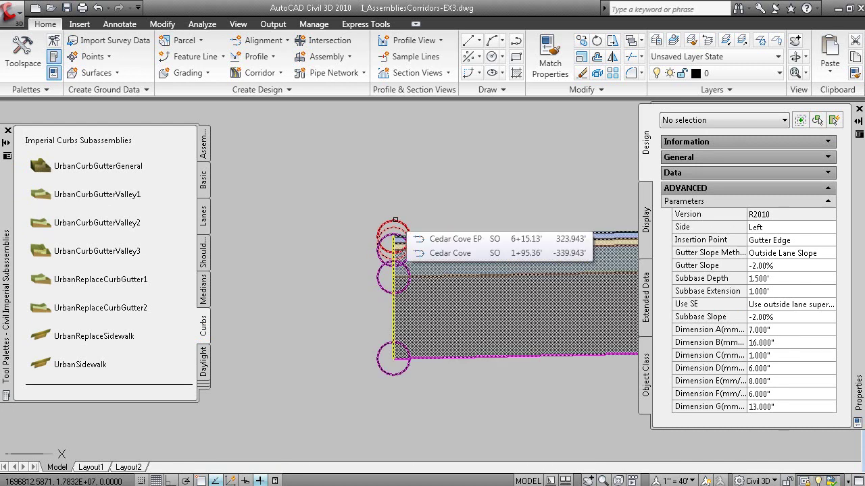
scroll(395, 220, "down", 10)
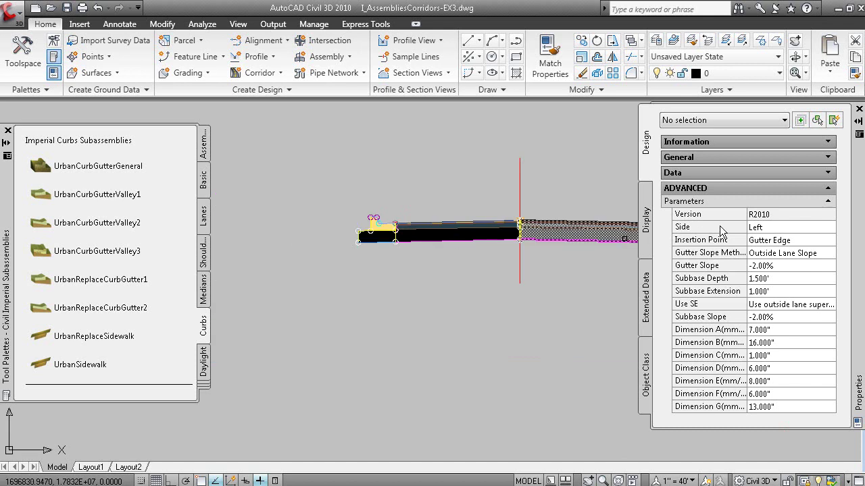
left_click(770, 228)
left_click(767, 240)
scroll(587, 306, "up", 5)
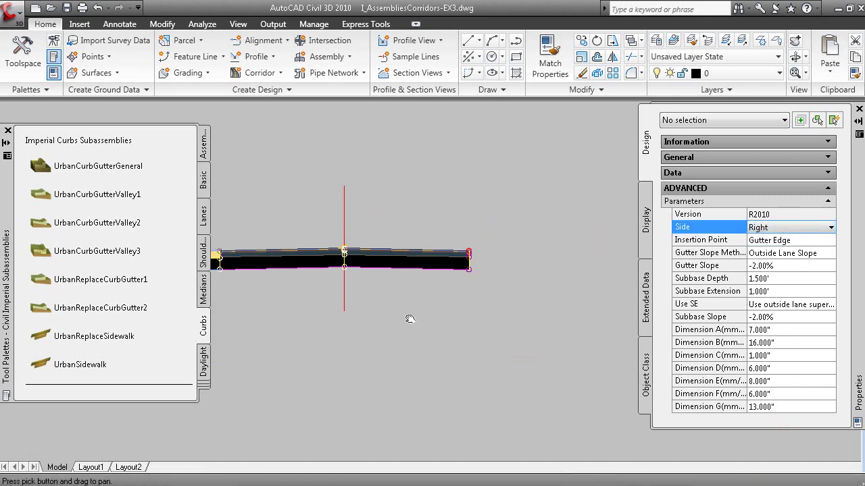
scroll(500, 296, "down", 4)
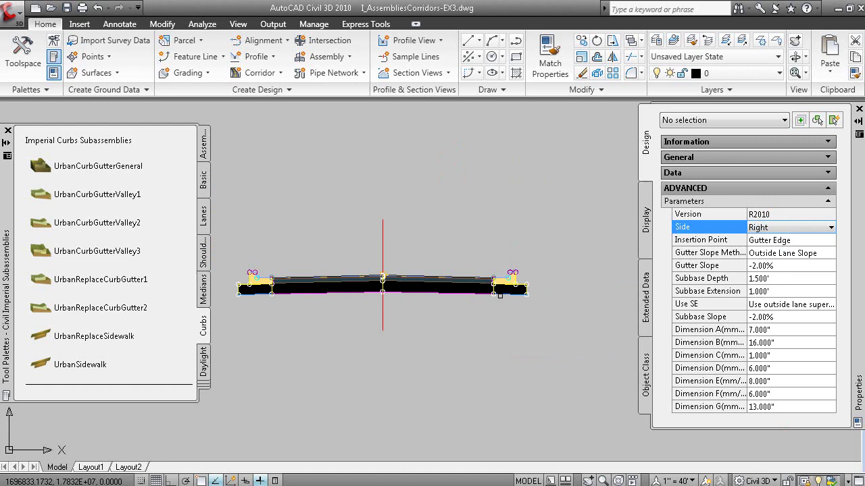
Choose UrbanSidewalk with a 2-foot inside boulevard and 1-foot outside boulevard.
left_click(41, 366)
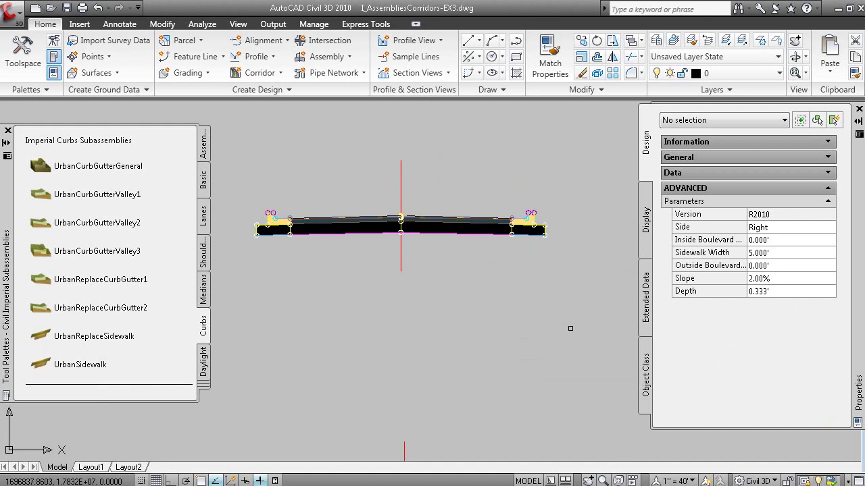
left_click(788, 238)
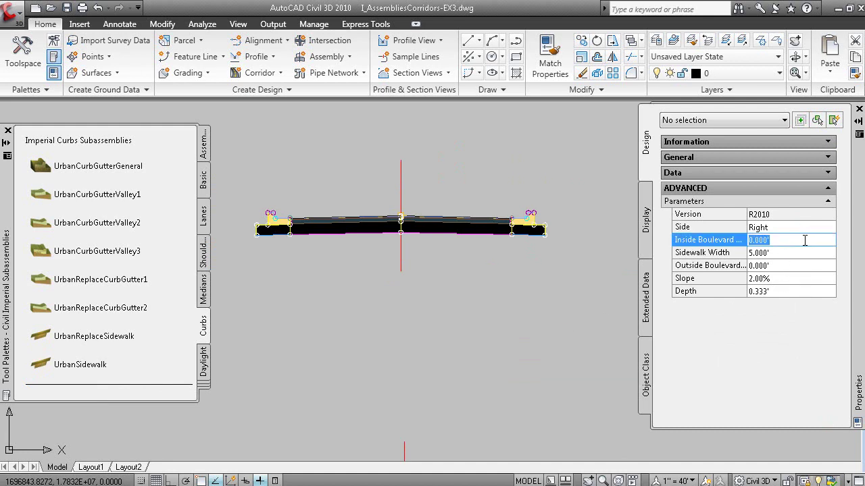
type("2")
left_click(805, 267)
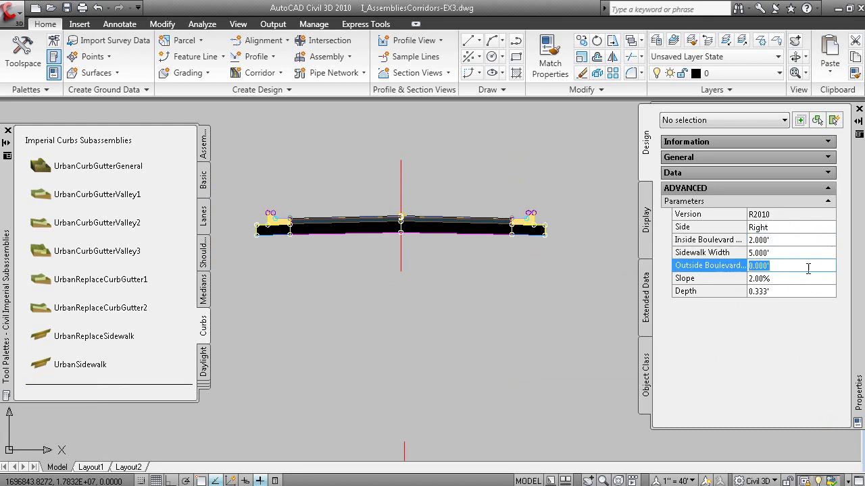
type("1")
key("Return")
scroll(527, 214, "up", 5)
scroll(527, 215, "down", 6)
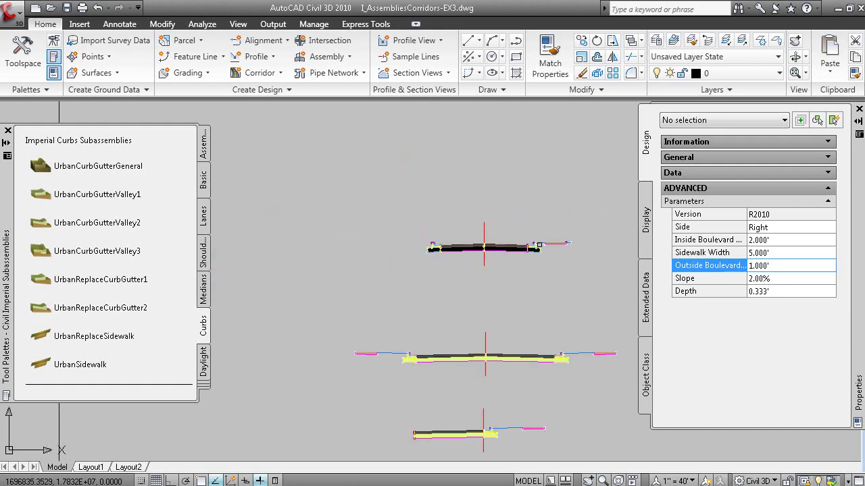
scroll(544, 248, "up", 2)
Switch the sidewalk Side to Left for the opposite curb, then pan down to the other assemblies.
left_click(770, 228)
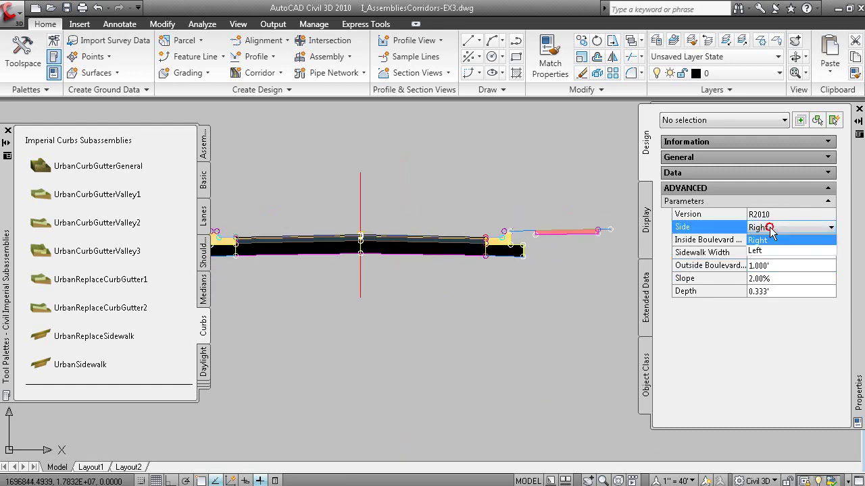
left_click(764, 251)
scroll(439, 295, "down", 3)
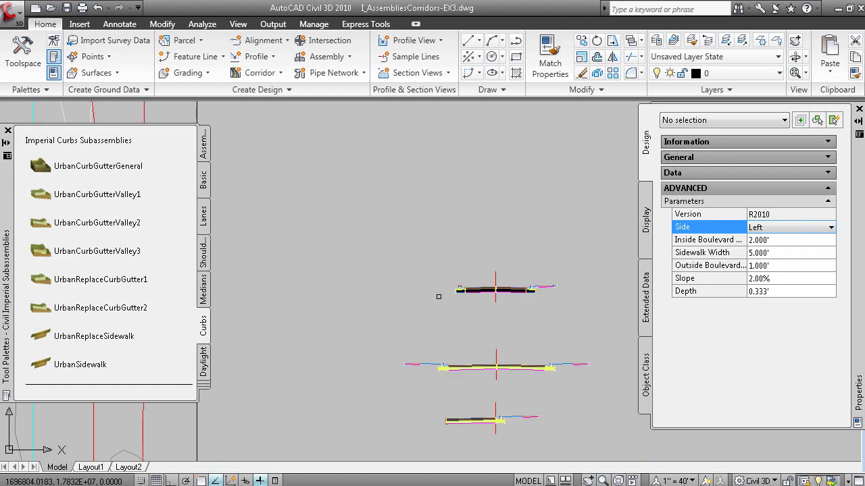
scroll(477, 260, "up", 6)
scroll(476, 259, "down", 3)
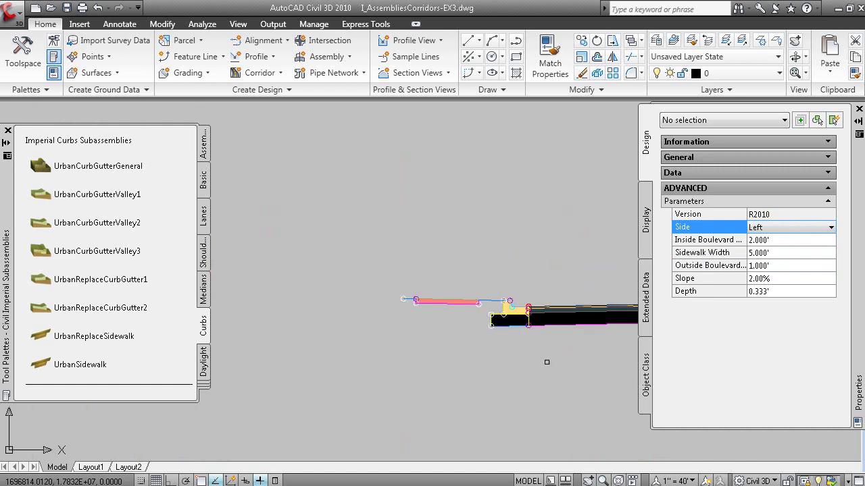
middle_click_drag(546, 358, 452, 299)
right_click(452, 299)
left_click(470, 305)
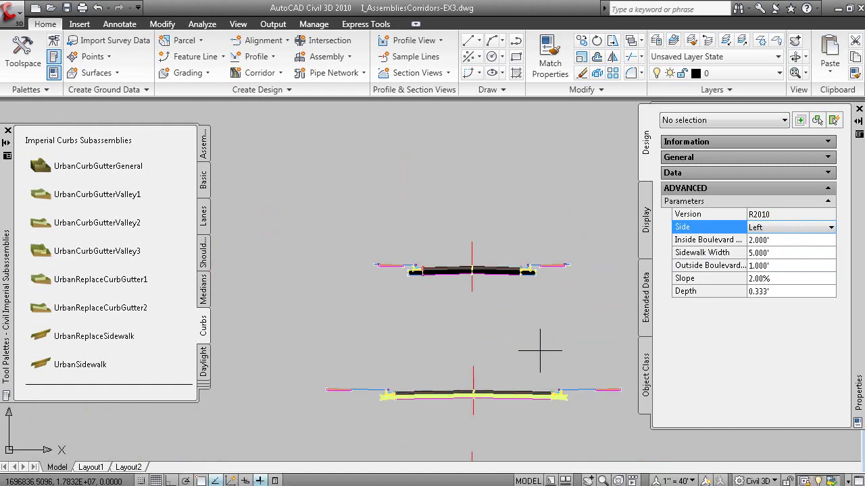
middle_click_drag(547, 347, 502, 311)
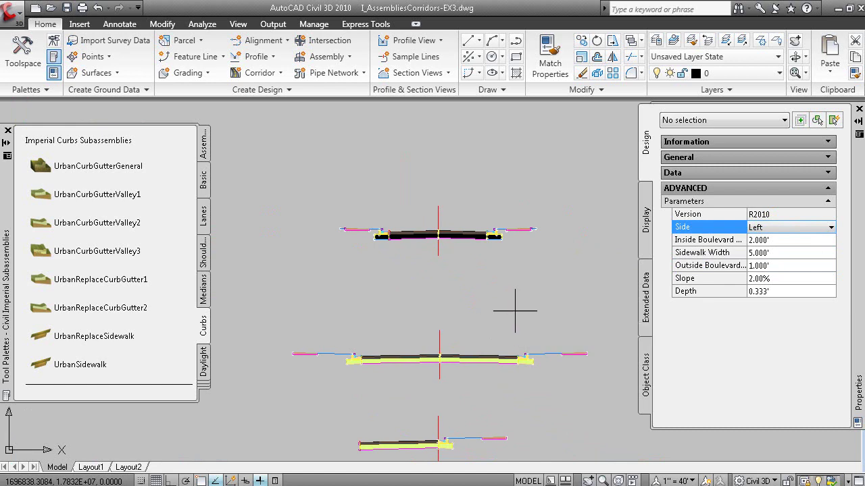
Widen the top assembly's right lane Width to 15 feet in Properties.
left_click(6, 131)
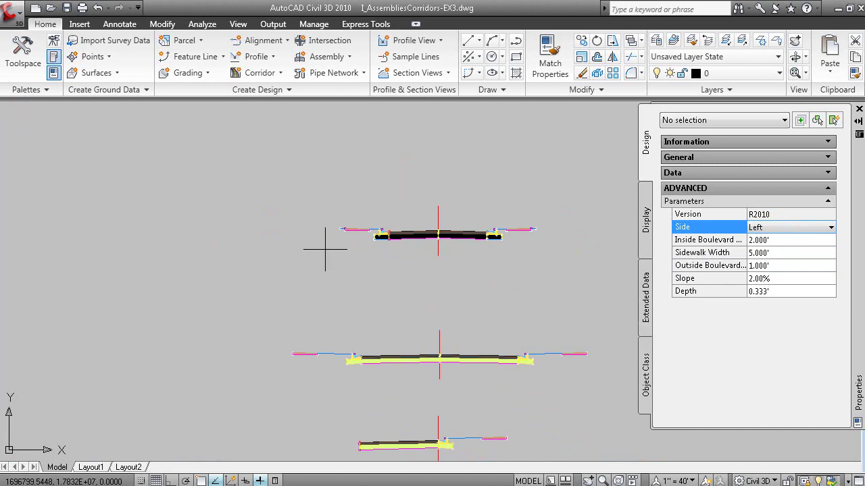
key("Escape")
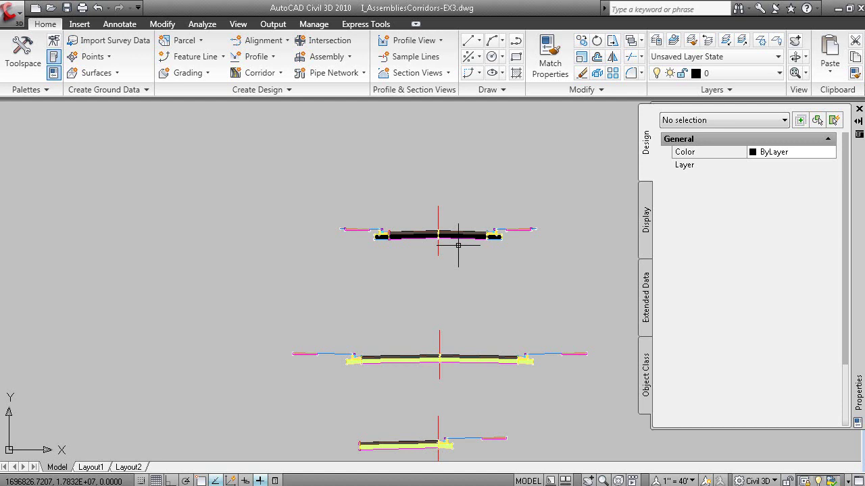
left_click(462, 240)
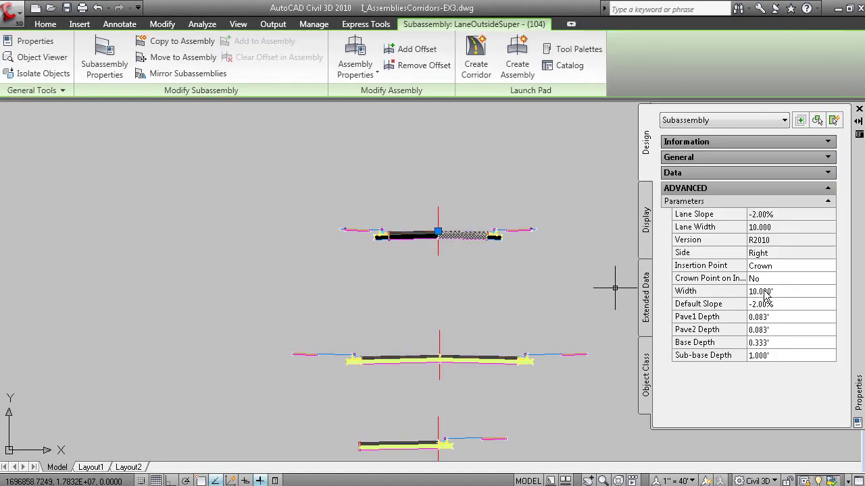
left_click(780, 292)
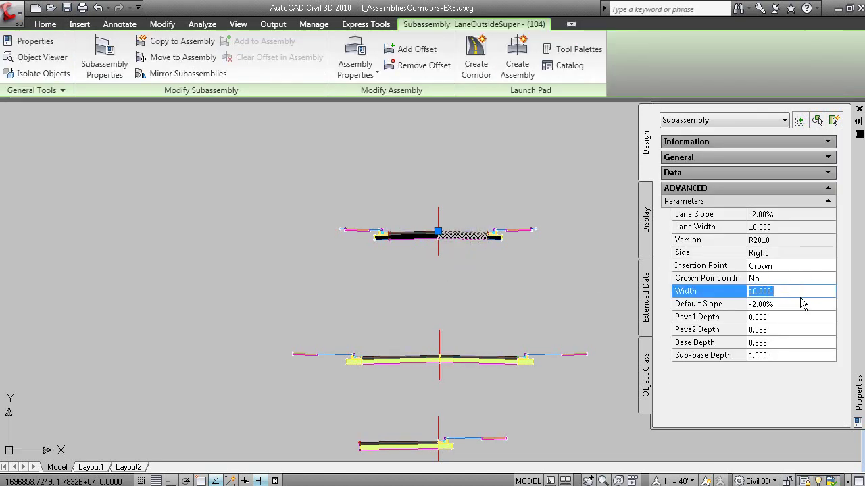
type("15")
key("Return")
key("Escape")
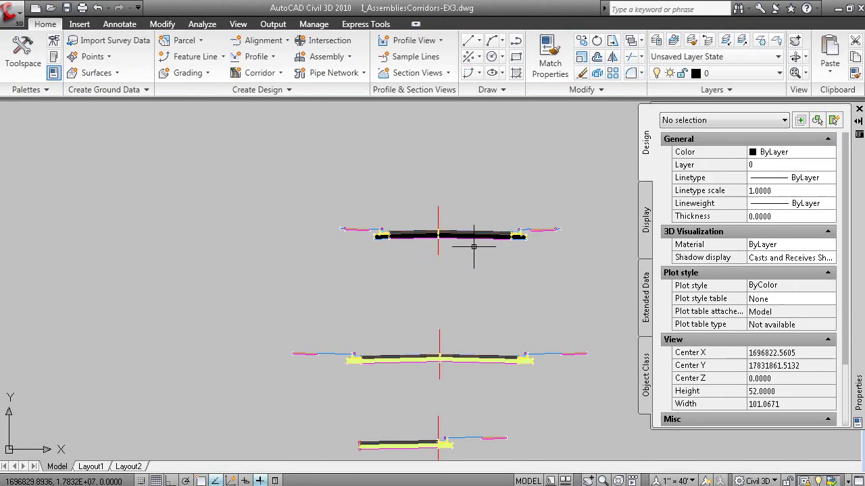
Delete the 2 Lane assembly and zoom out to the remaining assemblies.
left_click(437, 250)
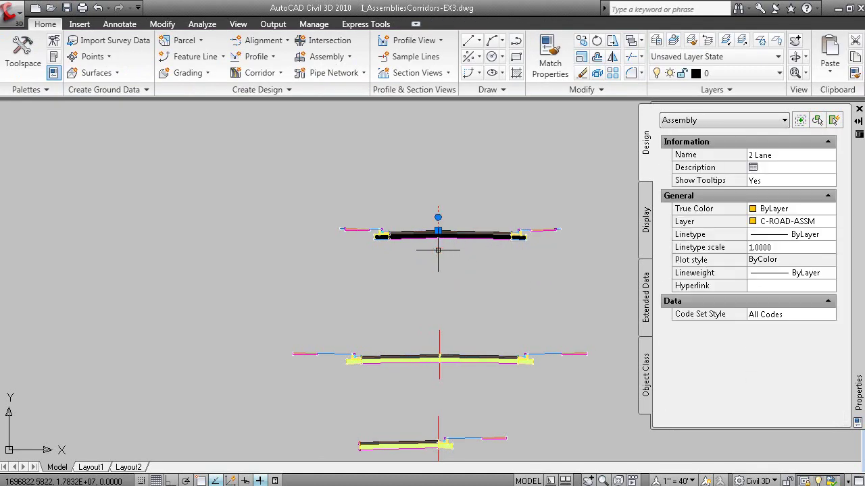
key("Delete")
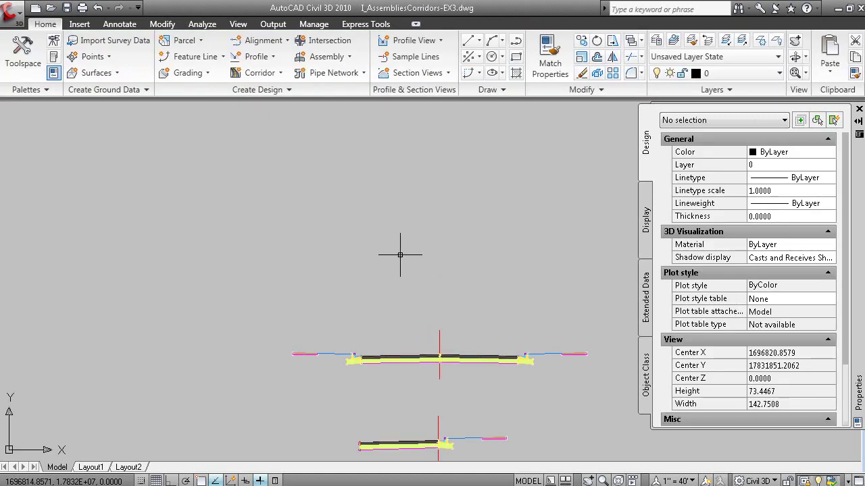
scroll(443, 318, "down", 3)
mouse_move(444, 318)
middle_mouse_down()
mouse_move(367, 270)
mouse_move(434, 315)
middle_mouse_up()
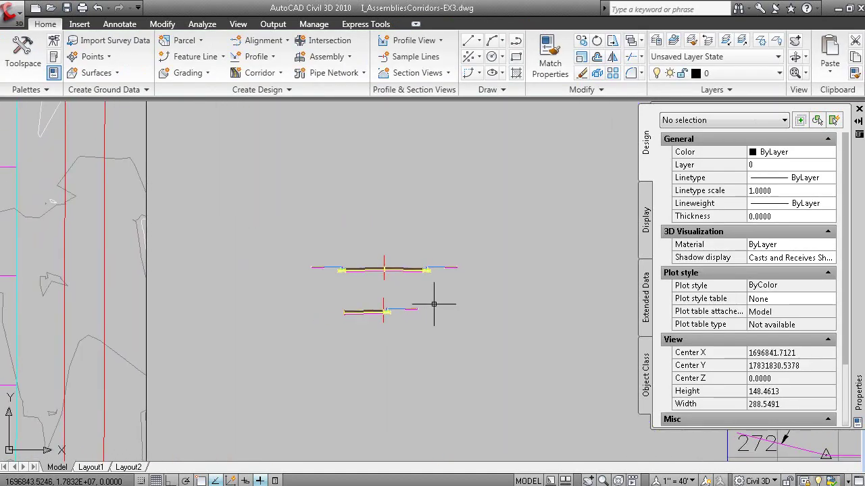
In Prospector's Assemblies list, zoom to 2 Lane Urban and then to Half Section.
left_click(22, 54)
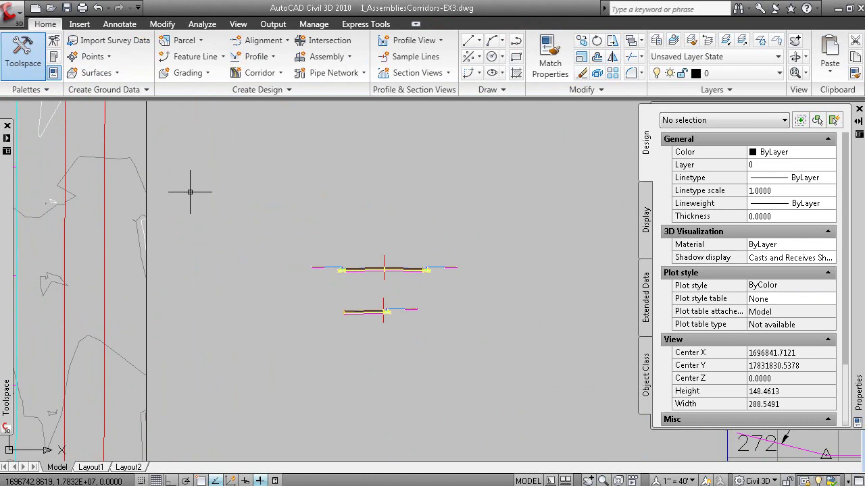
mouse_move(8, 143)
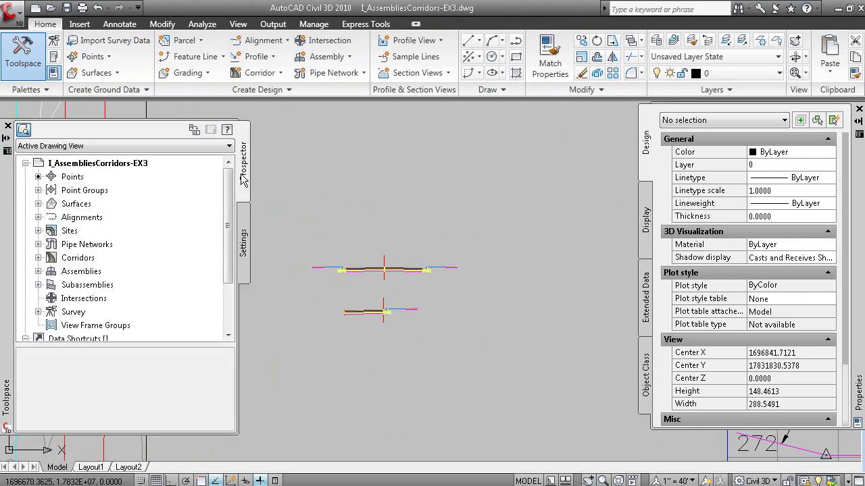
left_click(39, 271)
left_click(76, 271)
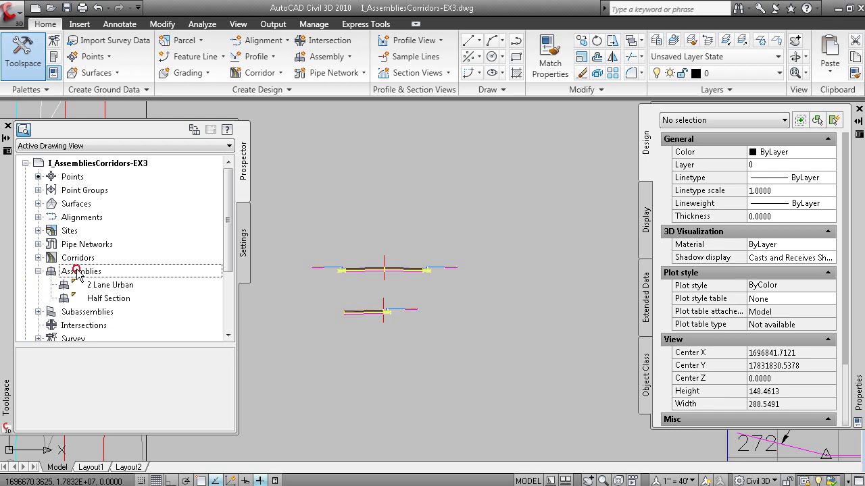
left_click(113, 287)
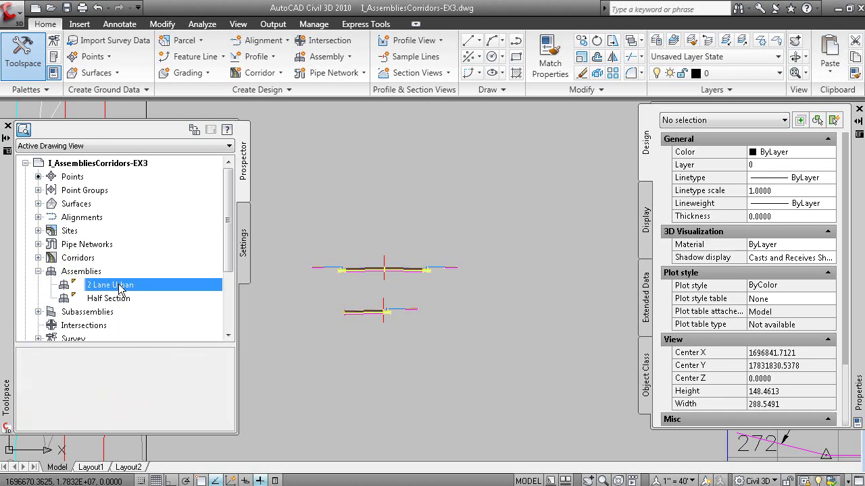
right_click(120, 286)
left_click(159, 326)
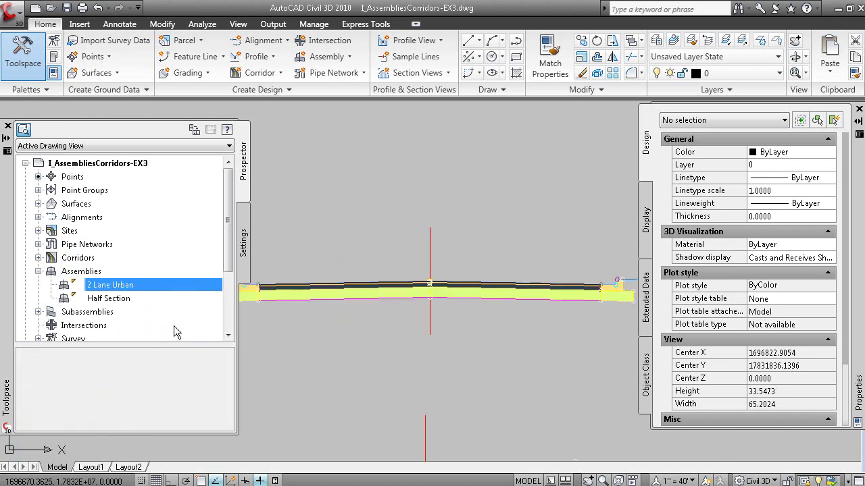
right_click(122, 308)
left_click(165, 341)
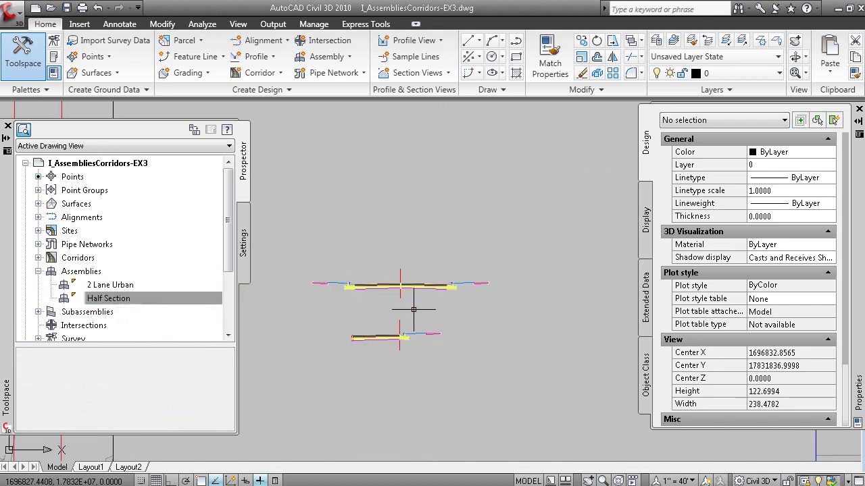
Collapse the Properties palette, pan to the Cedar Cove cul-de-sac plan, and return to the slides.
left_click(858, 134)
scroll(639, 293, "down", 4)
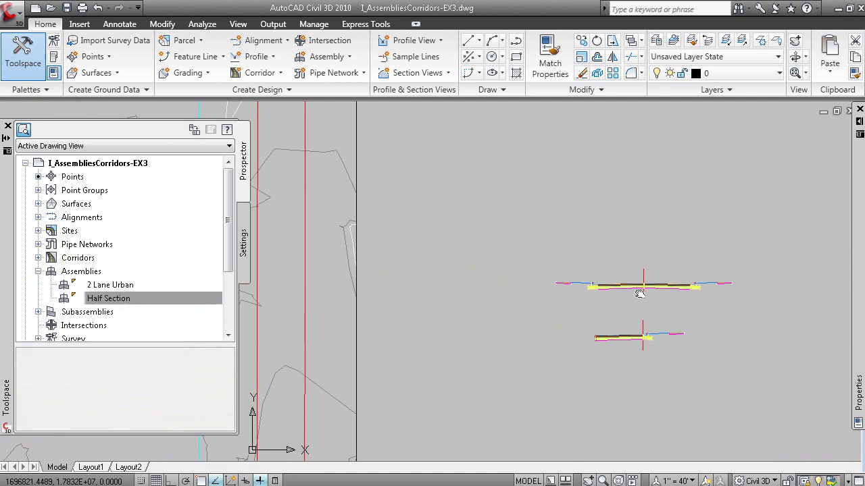
mouse_move(389, 315)
middle_mouse_down()
mouse_move(498, 351)
mouse_move(475, 187)
mouse_move(490, 352)
mouse_move(522, 274)
middle_mouse_up()
scroll(466, 361, "down", 5)
key("alt+Tab")
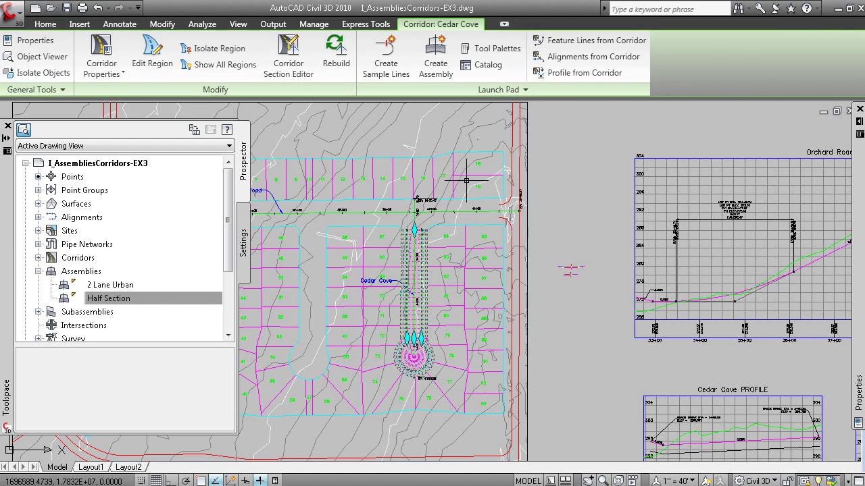
Open Cedar Cove's Corridor Properties Parameters tab and highlight Baseline (1) and Baseline (2).
left_click(103, 51)
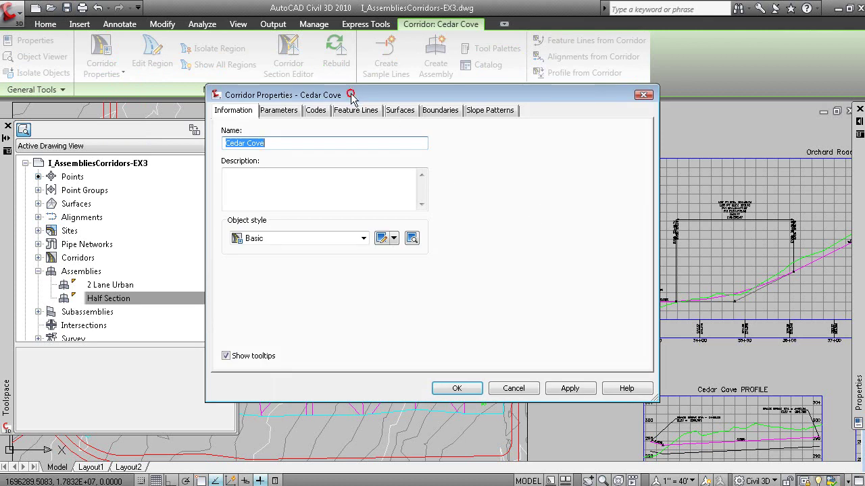
left_click_drag(352, 98, 657, 122)
left_click(583, 135)
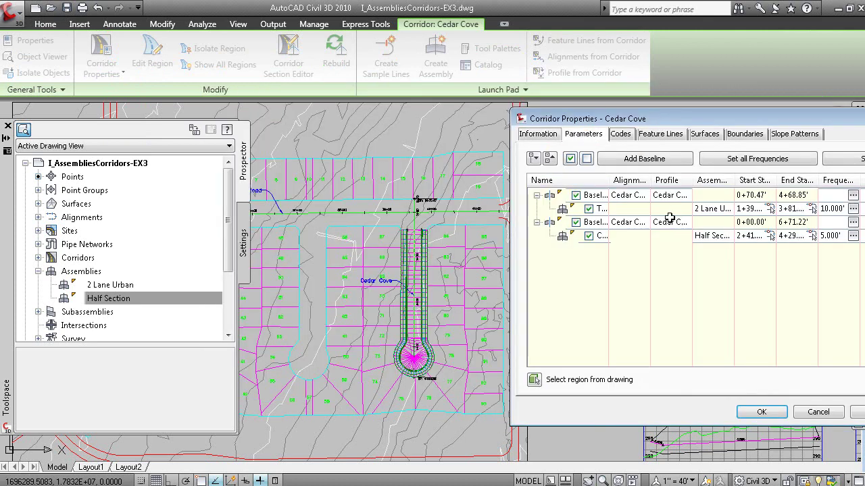
left_click_drag(610, 185, 731, 181)
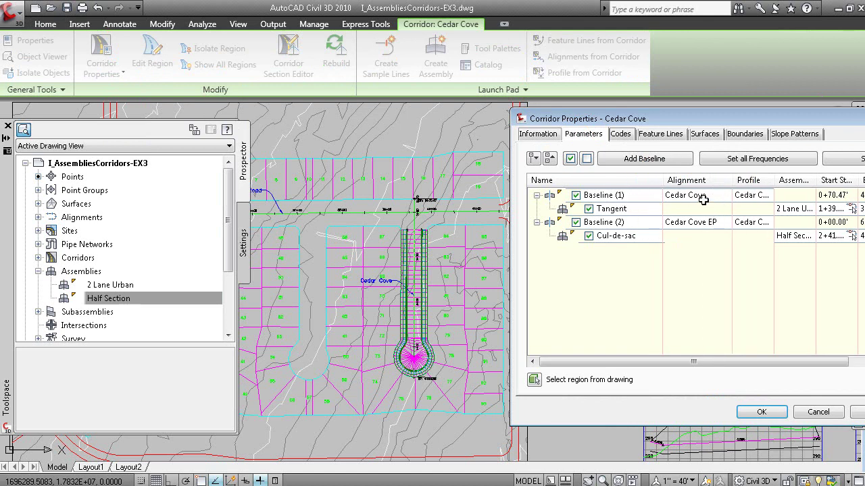
left_click(610, 196)
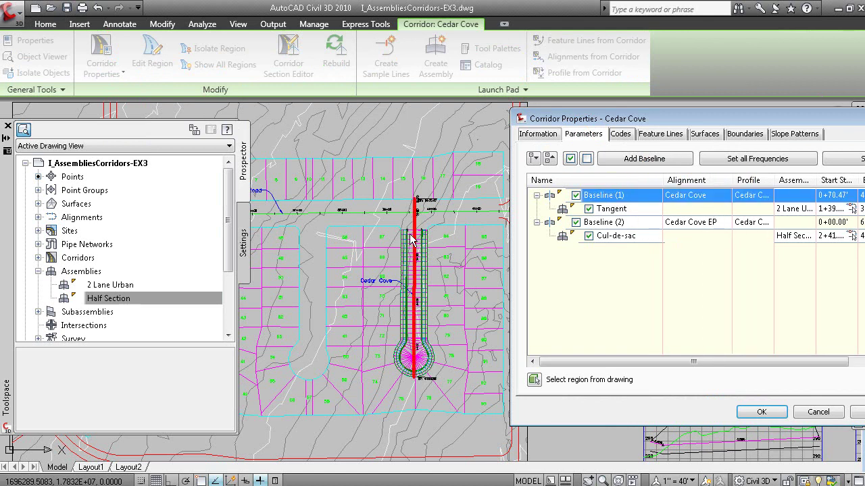
left_click(609, 223)
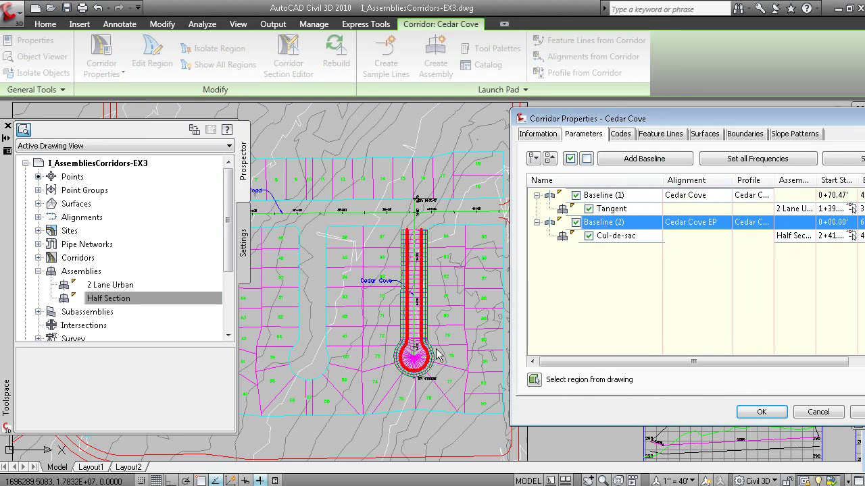
Highlight the Tangent (2 Lane Urban) and Cul-de-sac (Half Section) regions, widening the Assembly column.
left_click(615, 209)
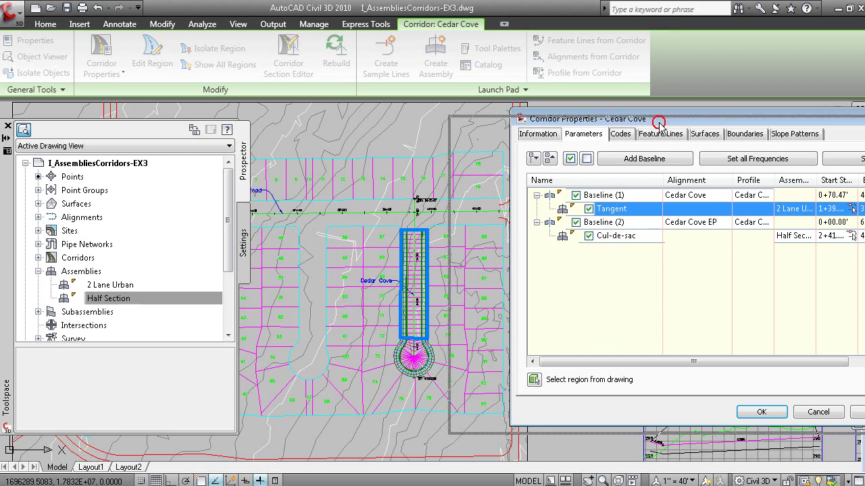
left_click_drag(723, 119, 616, 130)
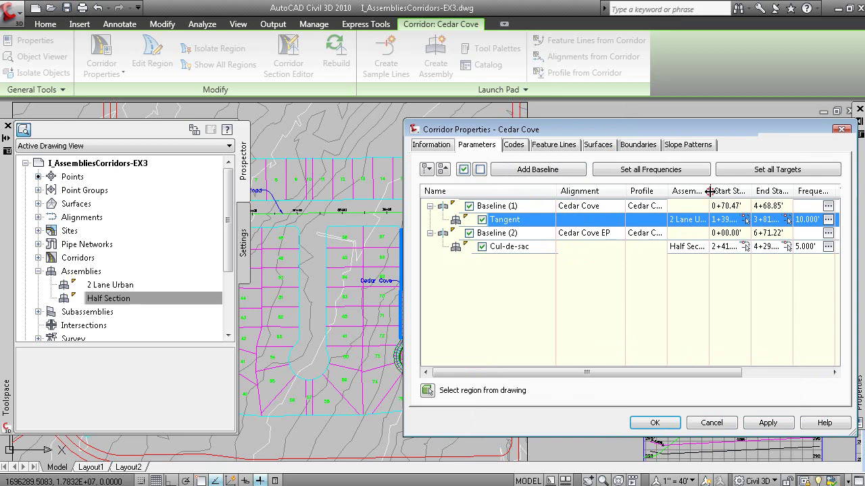
left_click_drag(709, 192, 726, 191)
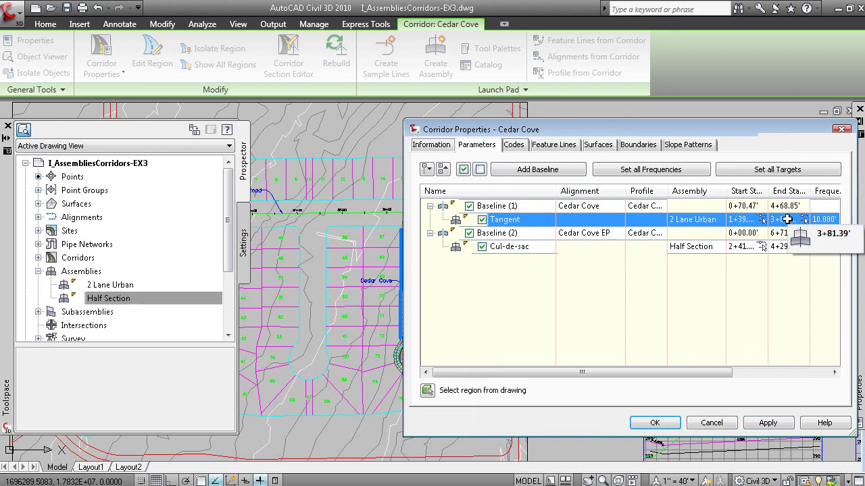
left_click_drag(719, 131, 814, 96)
left_click(604, 212)
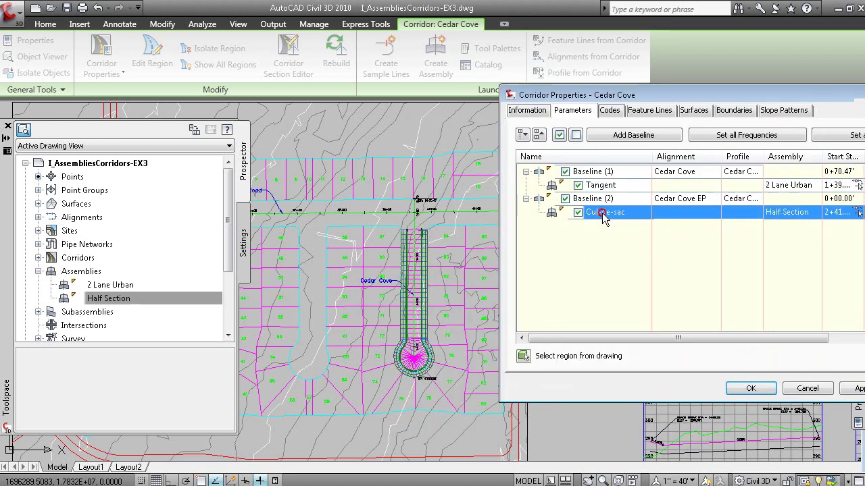
left_click(602, 186)
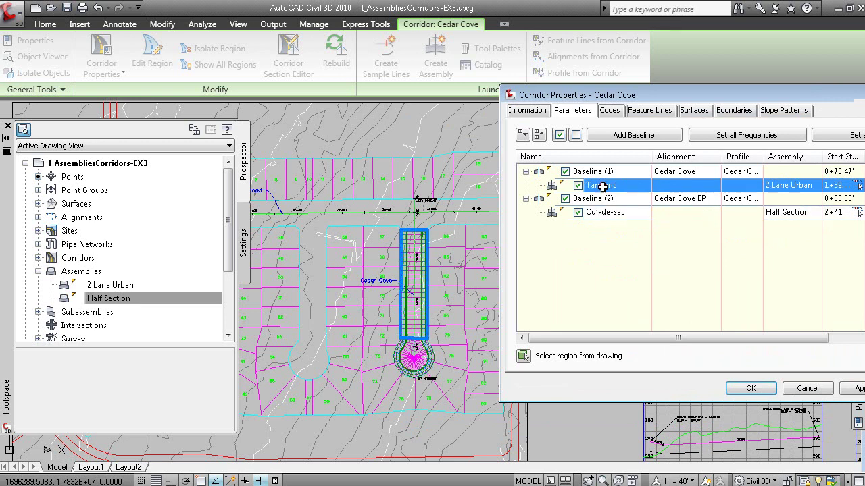
left_click(609, 212)
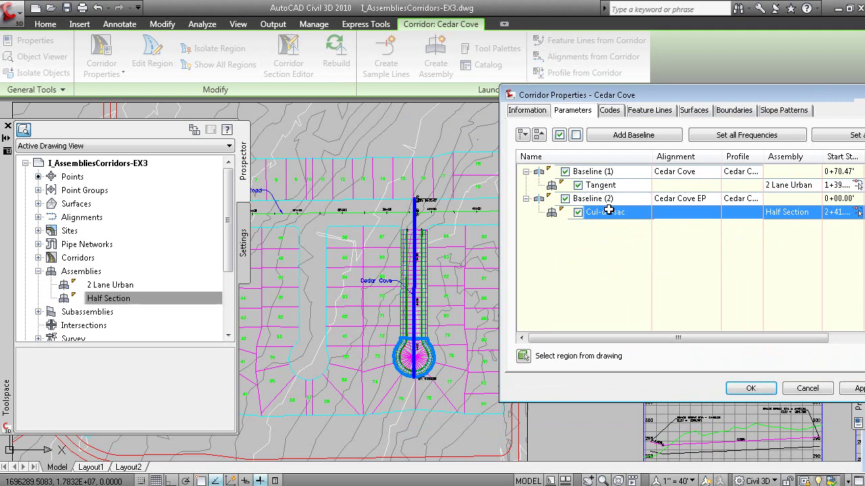
right_click(608, 211)
left_click(710, 391)
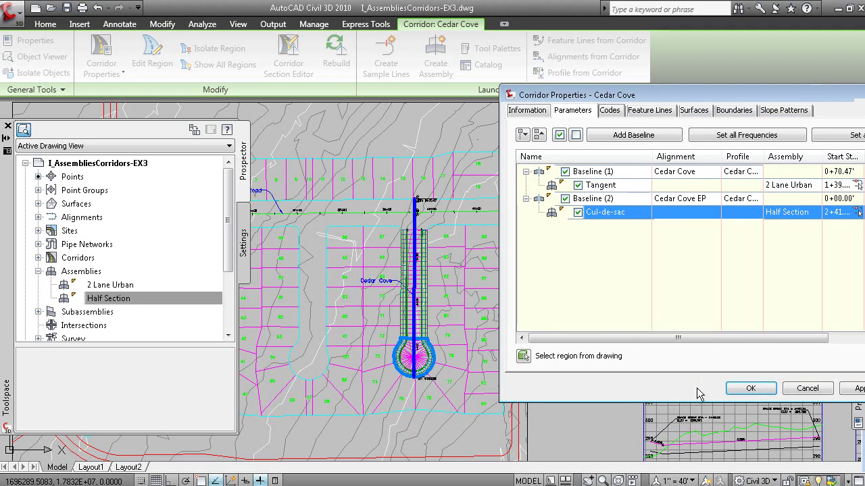
Cancel Corridor Properties and pan over the Cedar Cove corridor, cul-de-sac and assemblies.
left_click(787, 390)
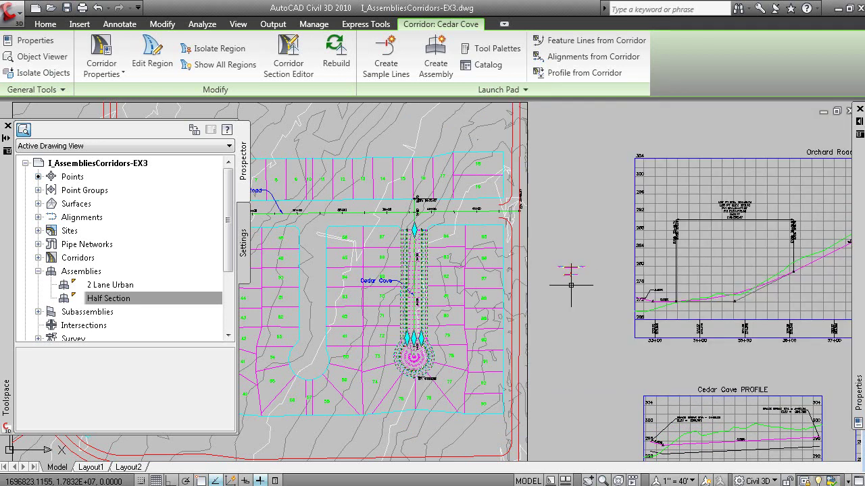
middle_click_drag(649, 352, 594, 355)
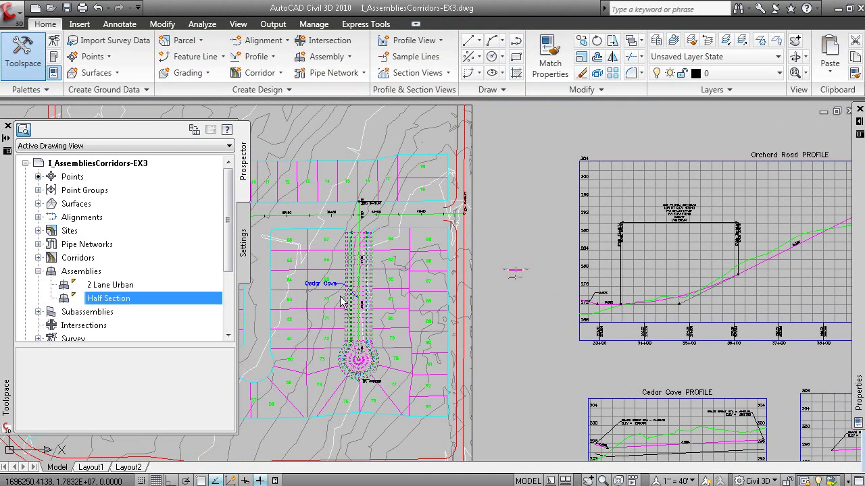
scroll(532, 320, "up", 4)
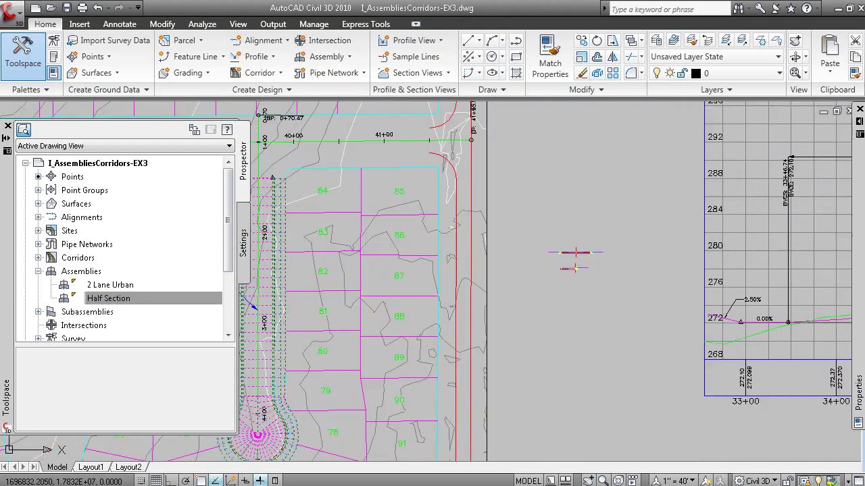
middle_click_drag(585, 353, 658, 317)
middle_click_drag(567, 307, 641, 292)
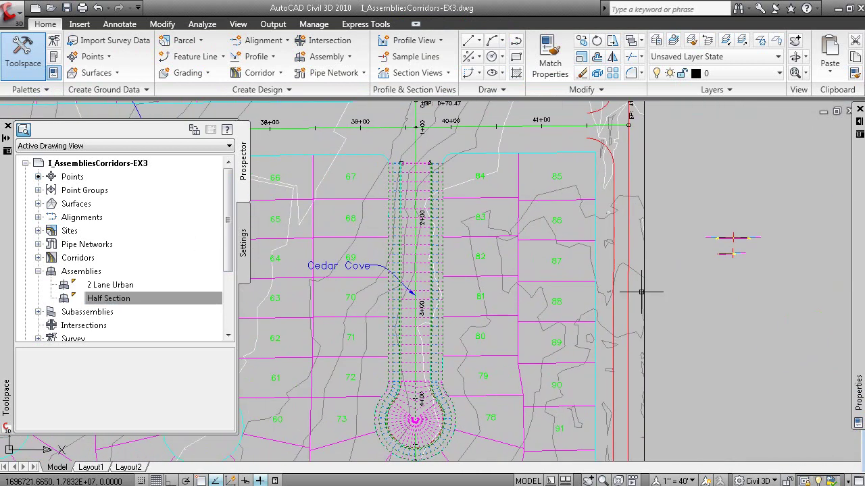
middle_click_drag(775, 273, 667, 284)
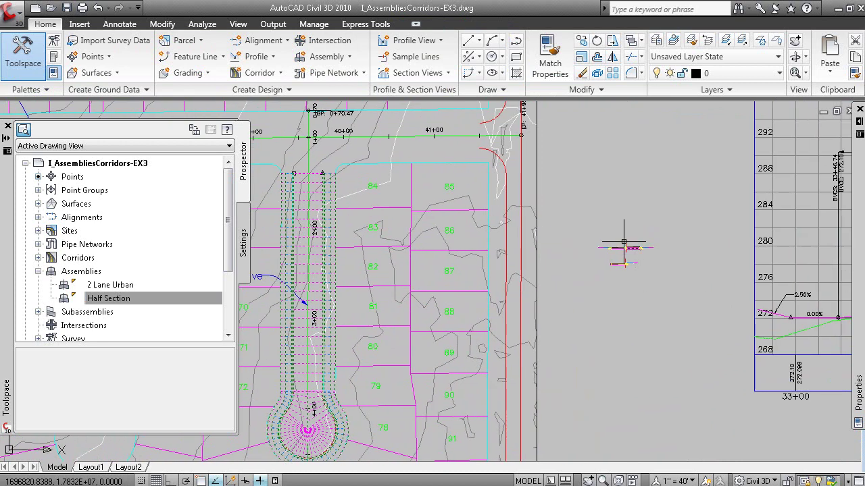
Zoom in on the cul-de-sac bulb and surrounding lots, then back out to the whole site.
scroll(616, 245, "up", 3)
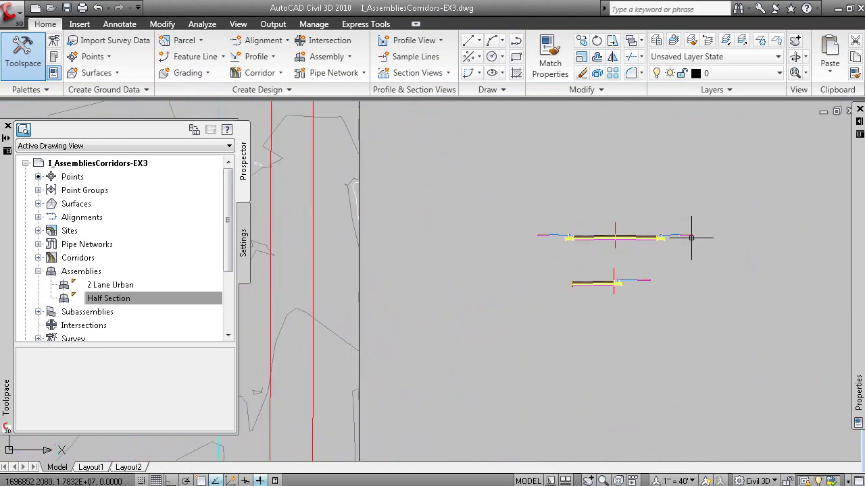
scroll(628, 196, "down", 5)
scroll(386, 139, "up", 2)
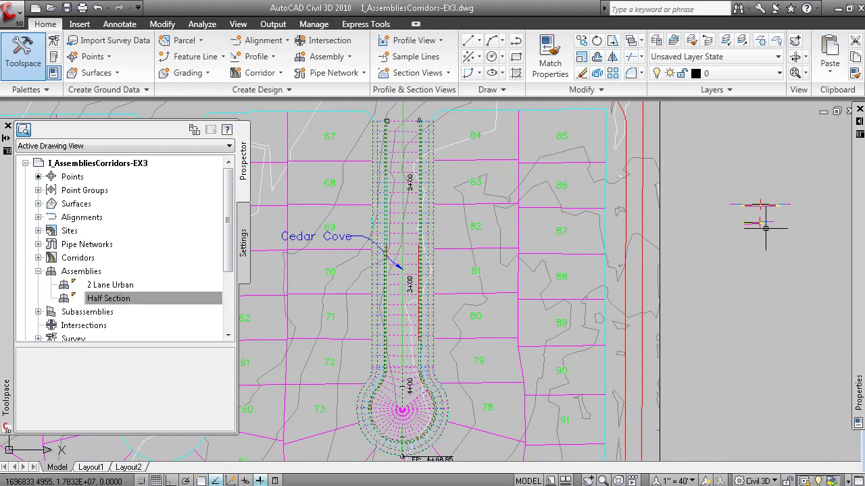
scroll(756, 219, "up", 4)
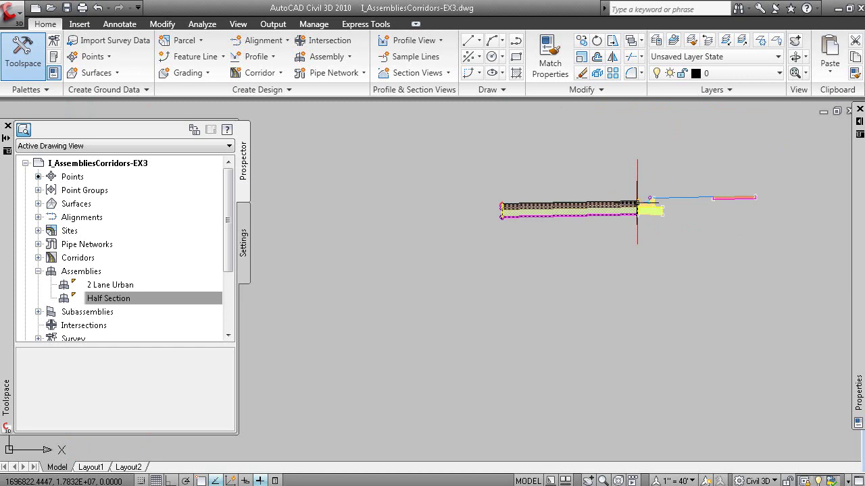
scroll(636, 202, "down", 5)
mouse_move(546, 293)
middle_mouse_down()
mouse_move(575, 312)
mouse_move(661, 263)
mouse_move(760, 113)
middle_mouse_up()
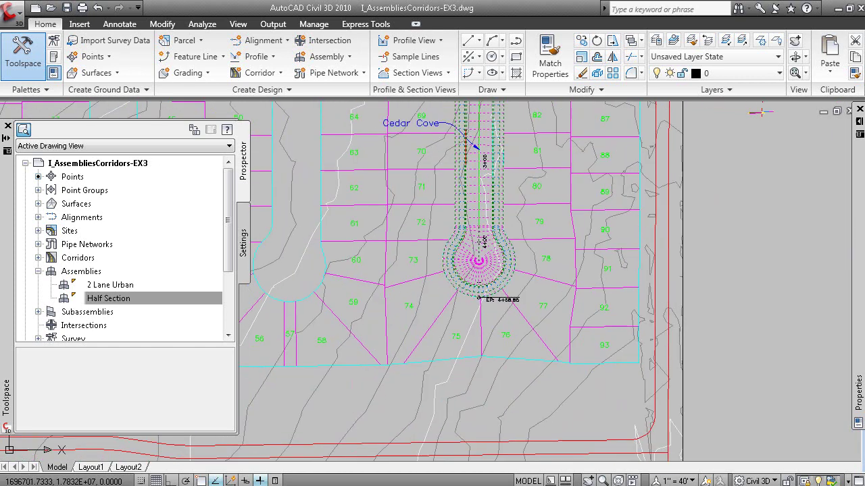
scroll(564, 259, "up", 5)
middle_click_drag(424, 229, 623, 237)
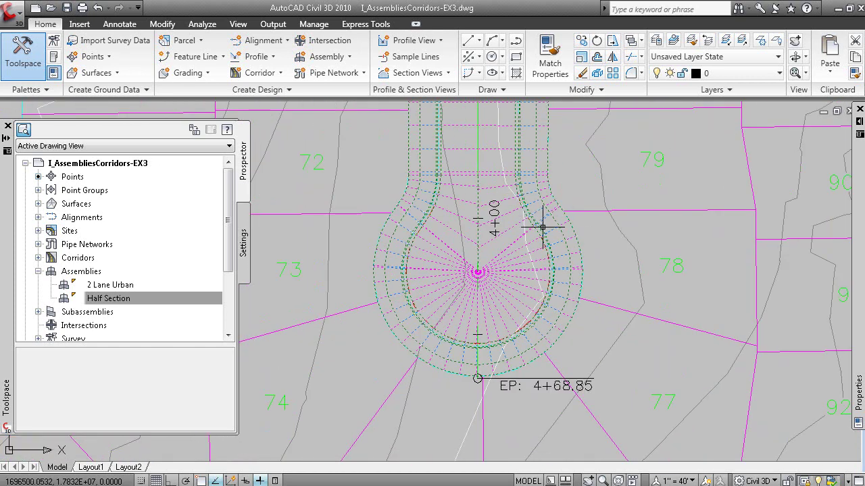
scroll(466, 233, "down", 6)
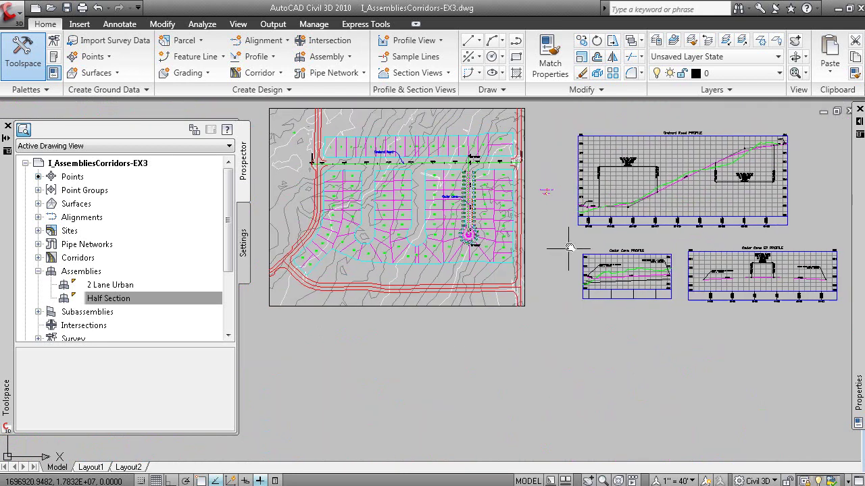
middle_click_drag(570, 247, 547, 296)
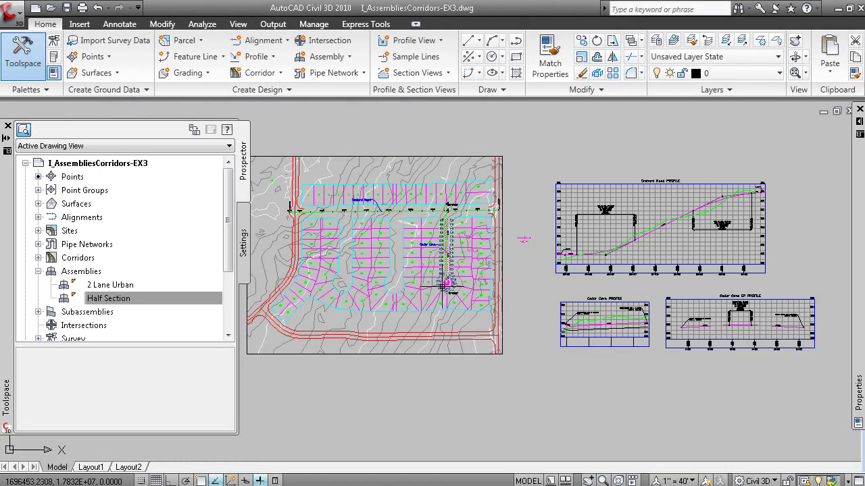
Open Corridor Properties for the Cedar Cove corridor and widen the window.
scroll(436, 284, "up", 5)
right_click(447, 57)
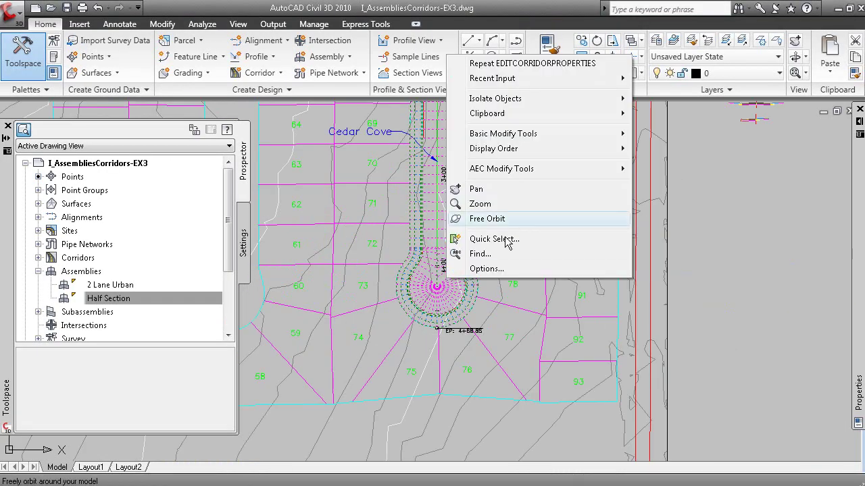
left_click(454, 274)
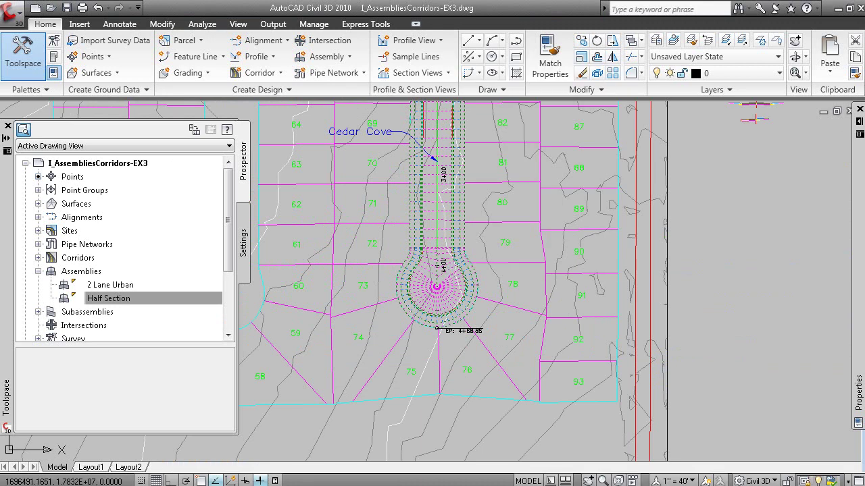
left_click(452, 273)
right_click(453, 274)
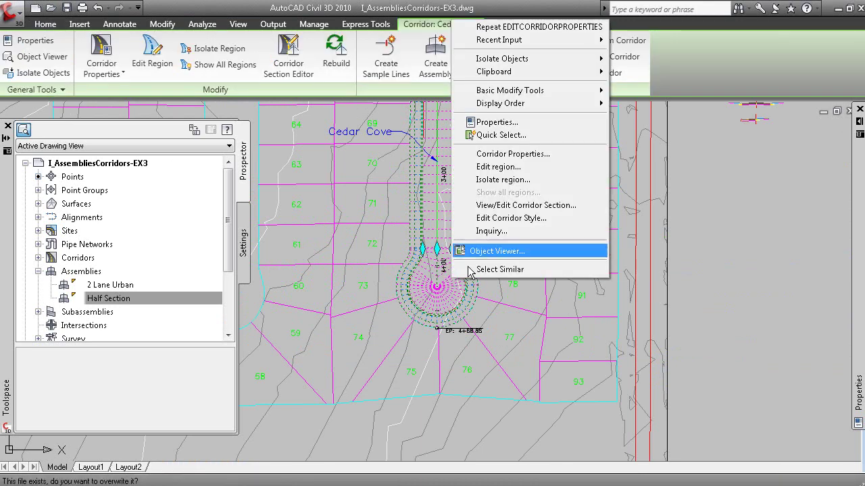
left_click(511, 154)
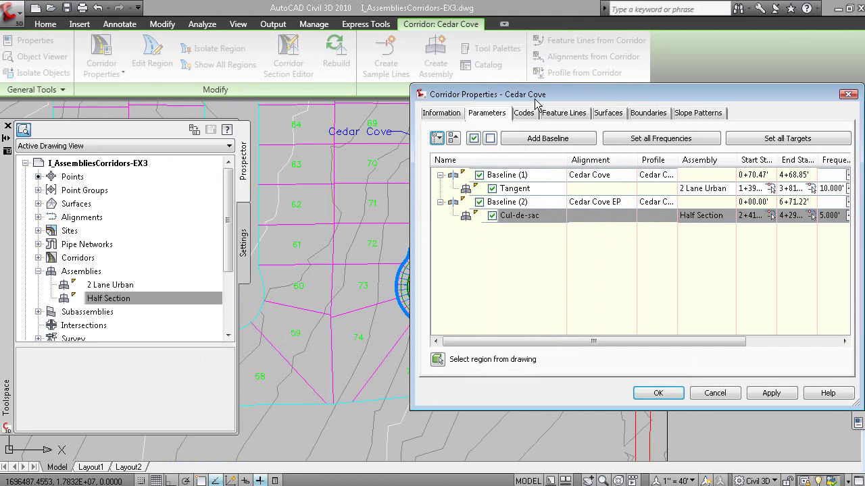
left_click_drag(535, 103, 293, 102)
left_click_drag(616, 407, 785, 407)
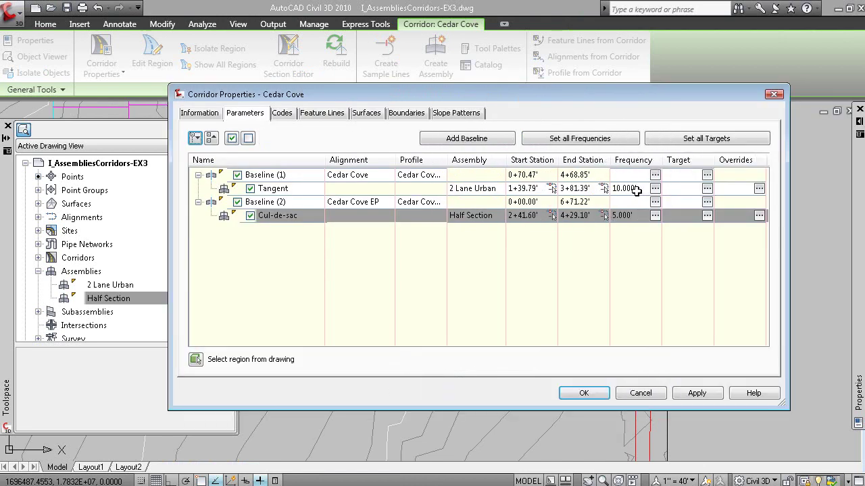
Set the Tangent region's Along tangents frequency to 5 and rebuild the corridor.
left_click(255, 192)
mouse_move(345, 99)
left_mouse_down()
mouse_move(393, 355)
mouse_move(385, 368)
left_mouse_up()
mouse_move(471, 365)
left_mouse_down()
mouse_move(475, 306)
mouse_move(346, 135)
left_mouse_up()
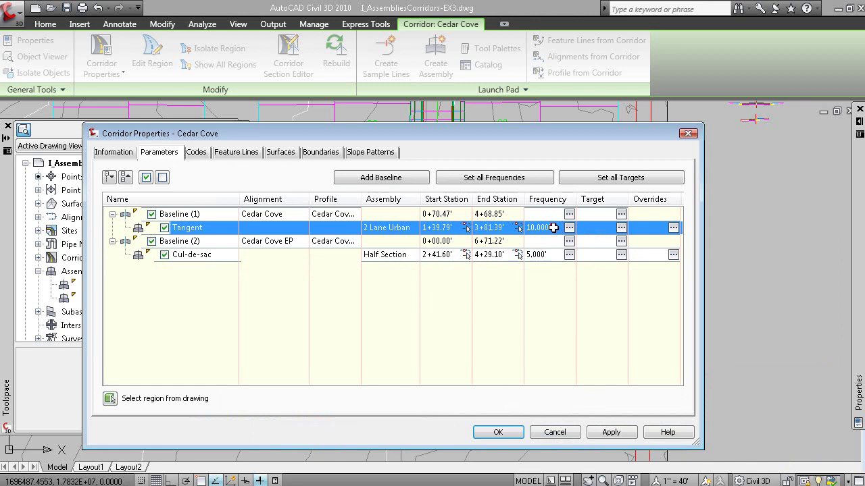
left_click(569, 228)
left_click(472, 188)
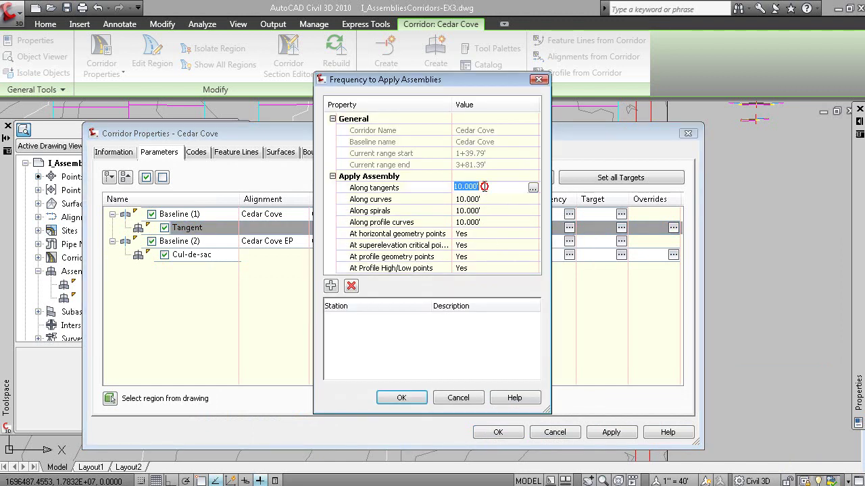
left_click(401, 398)
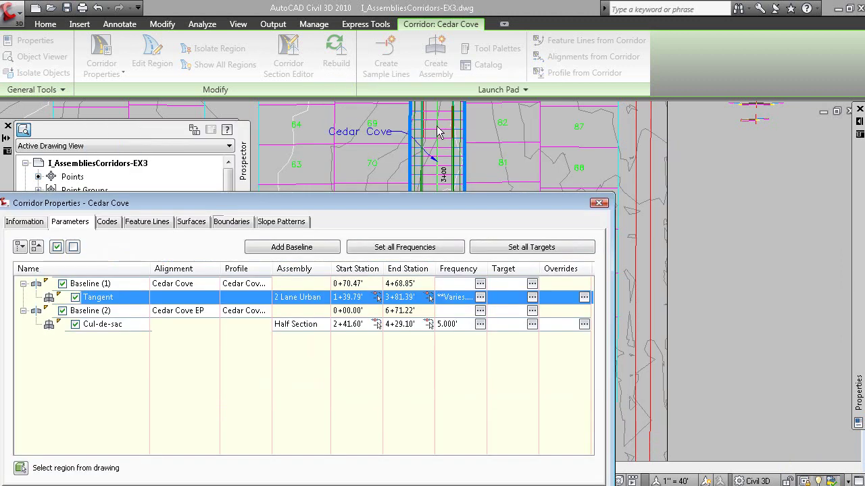
left_click_drag(500, 204, 273, 90)
left_click(196, 387)
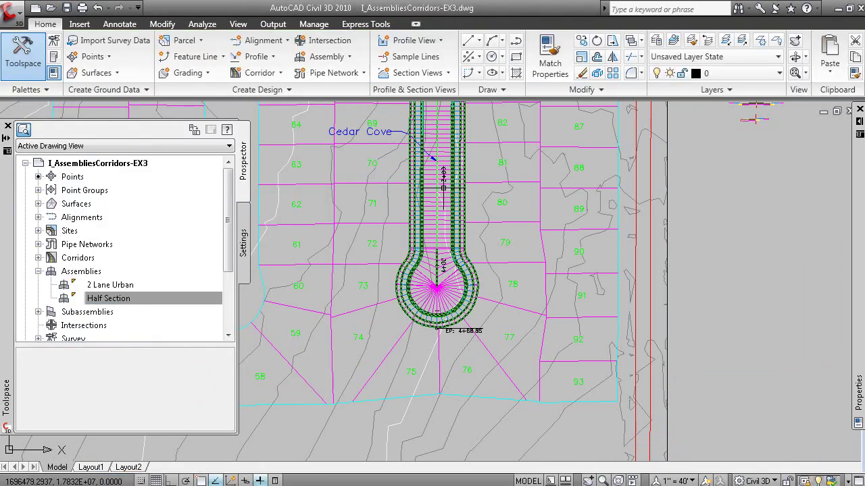
Open the Cedar Cove corridor in the Object Viewer.
middle_click_drag(534, 171, 609, 236)
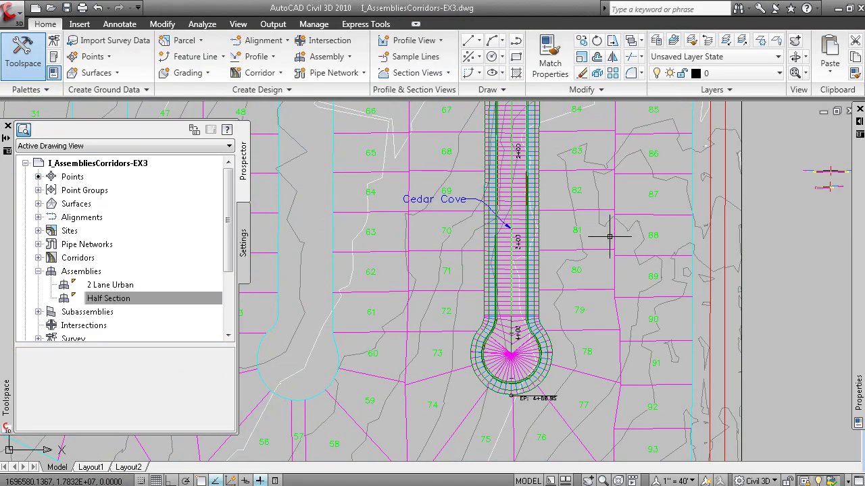
key("alt+Tab")
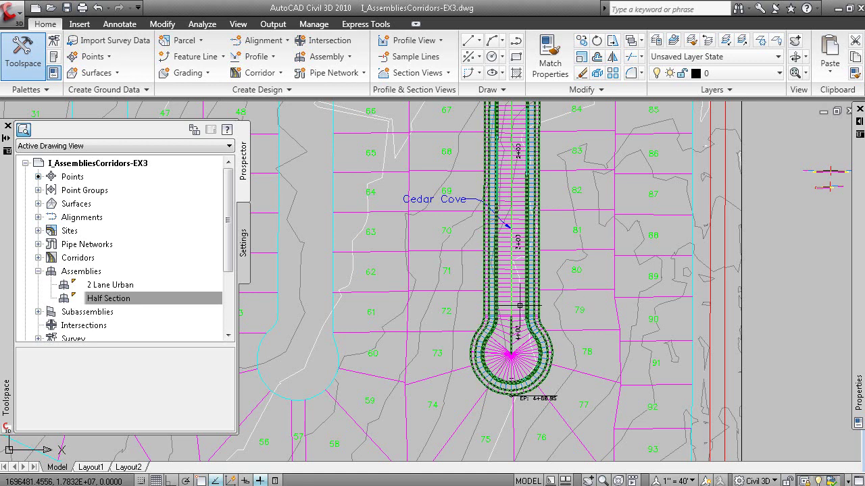
left_click(518, 309)
right_click(518, 308)
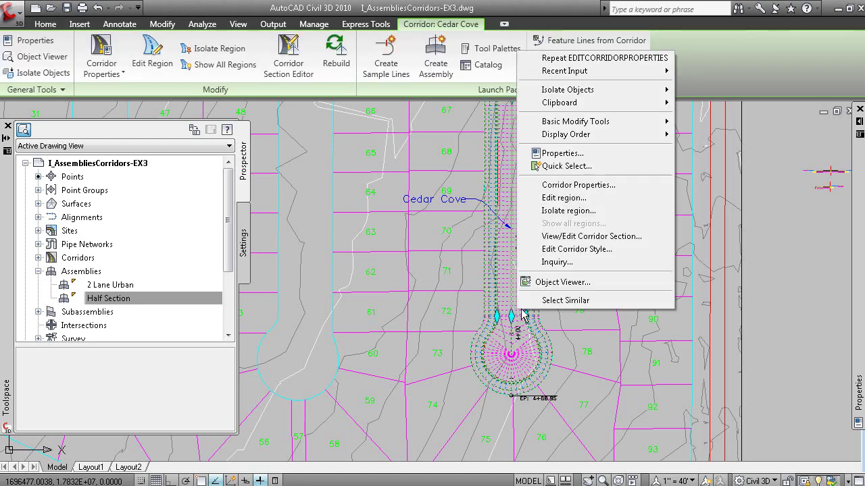
left_click(573, 282)
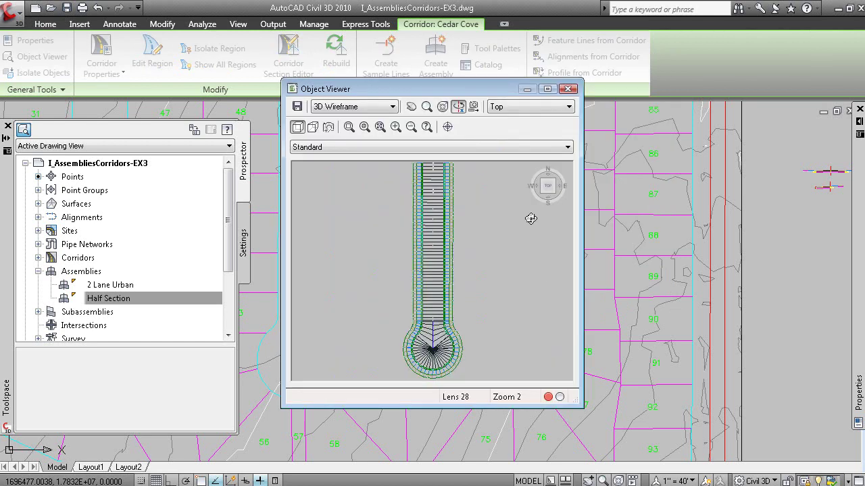
Inspect the cul-de-sac bulb in a maximized isometric view, orbiting it, then close the viewer.
left_click(545, 195)
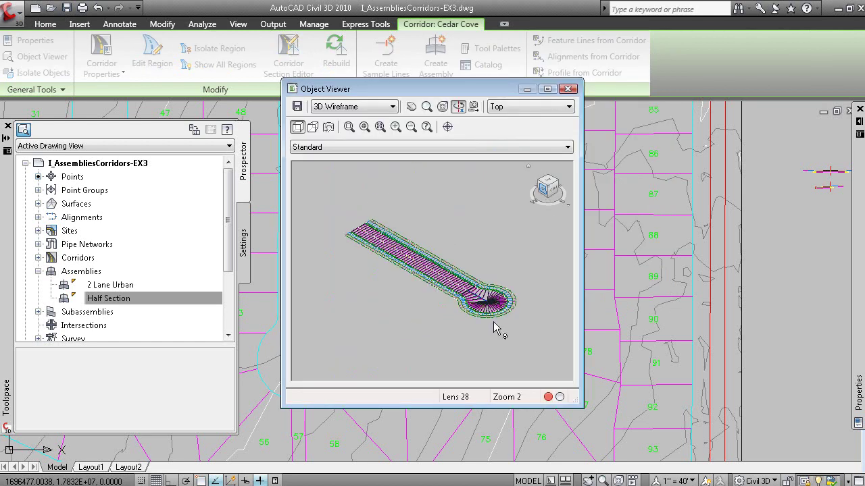
left_click(548, 90)
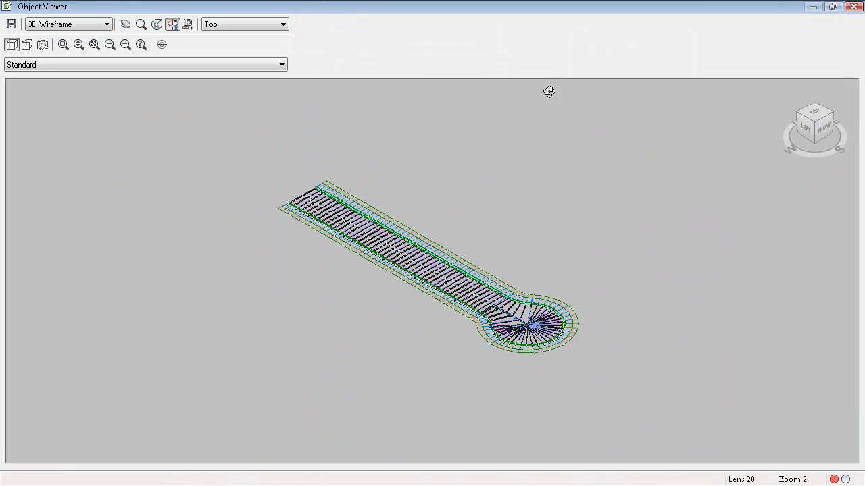
left_click(63, 44)
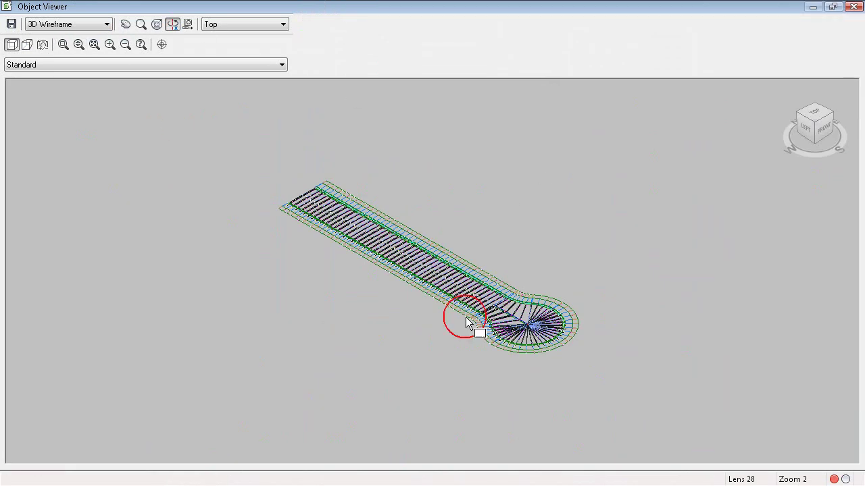
left_click(456, 281)
left_click(572, 359)
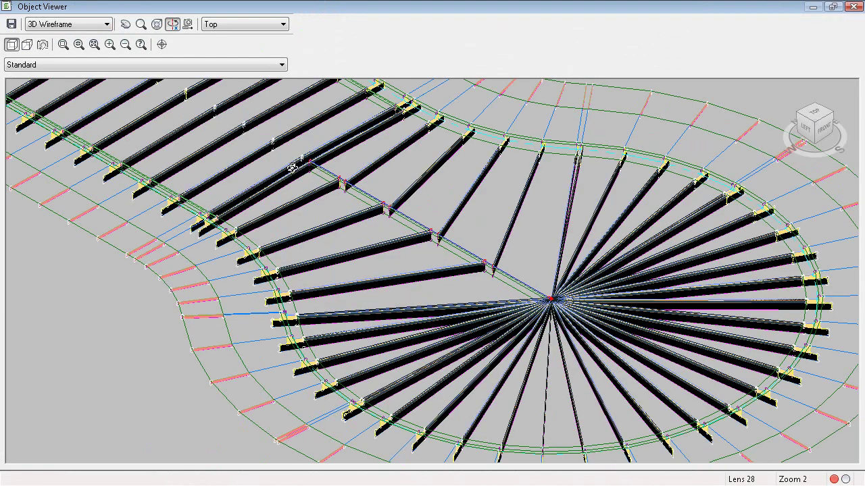
middle_click_drag(333, 183, 523, 358)
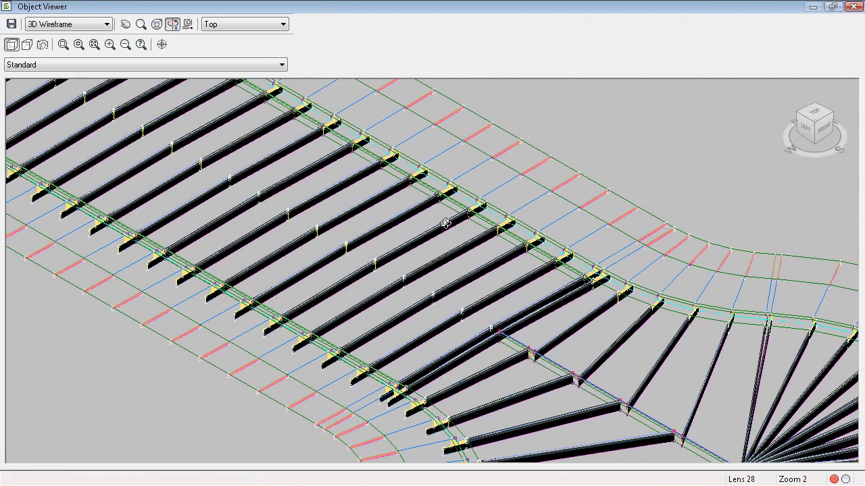
left_click_drag(445, 224, 430, 192)
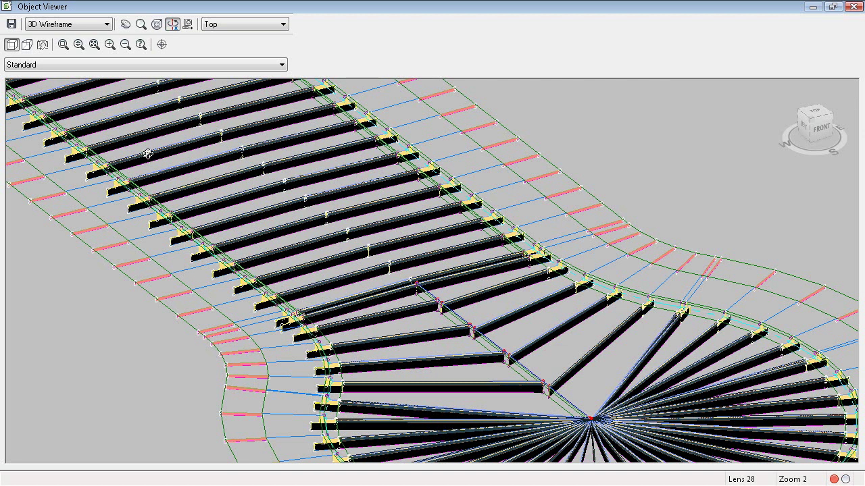
left_click(854, 7)
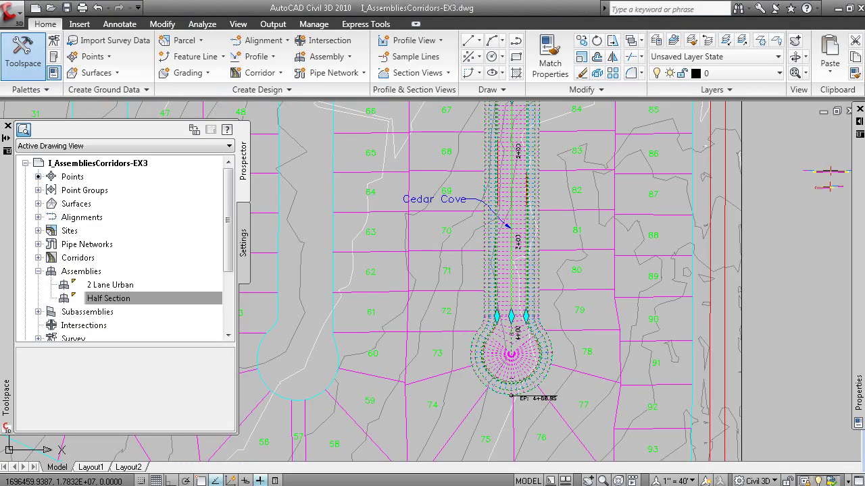
Add a new corridor surface named Cedar Cove DATUM in Corridor Properties.
right_click(500, 337)
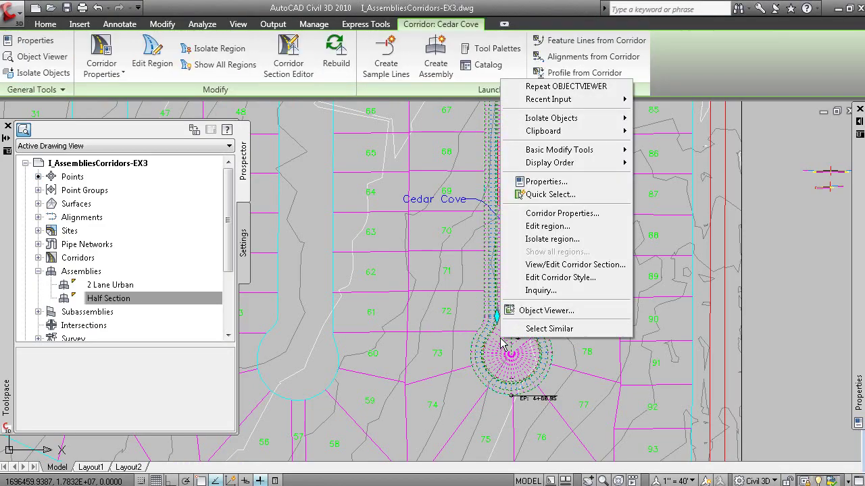
left_click(554, 214)
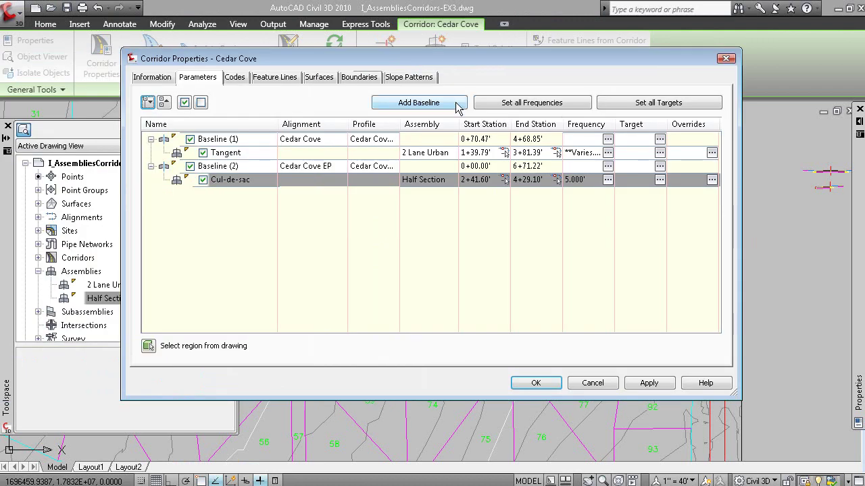
left_click(319, 77)
left_click_drag(736, 397, 821, 423)
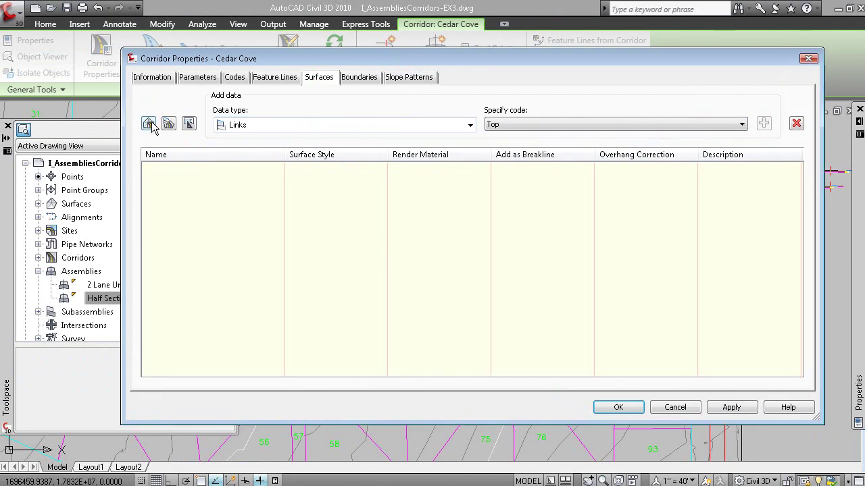
left_click(150, 125)
left_click(229, 170)
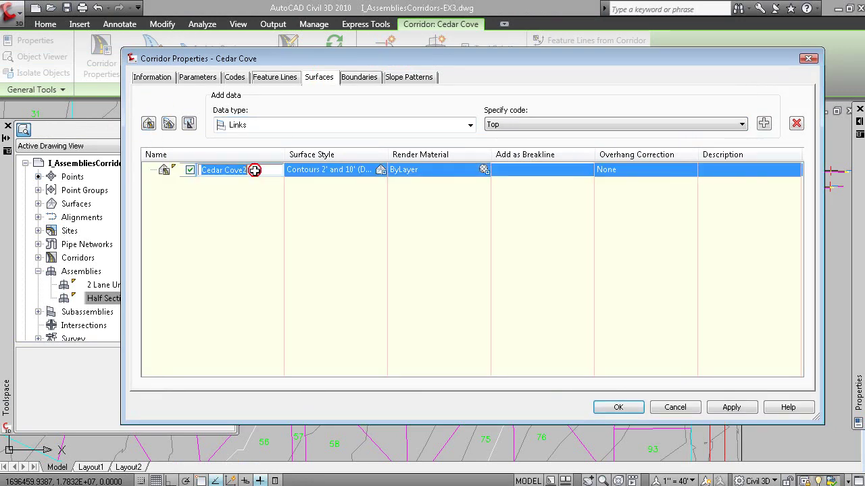
left_click(264, 169)
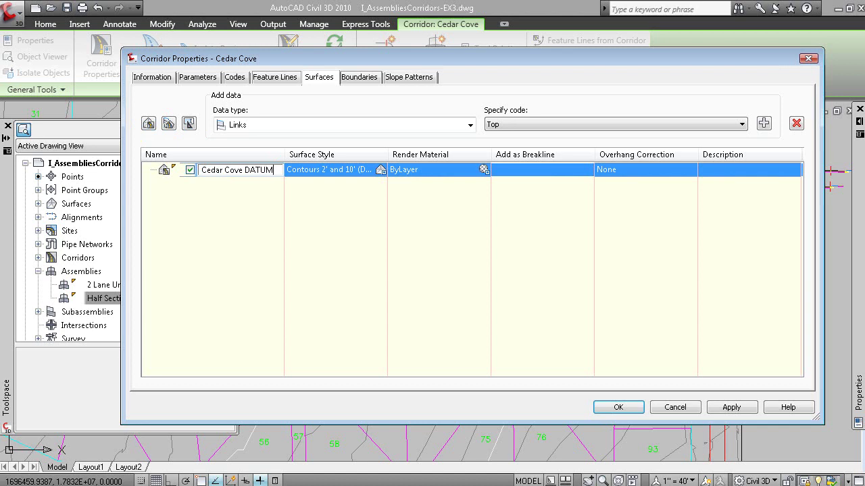
left_click(240, 231)
Add Datum-coded links to Cedar Cove DATUM and choose the _Triangles surface style.
left_click(254, 124)
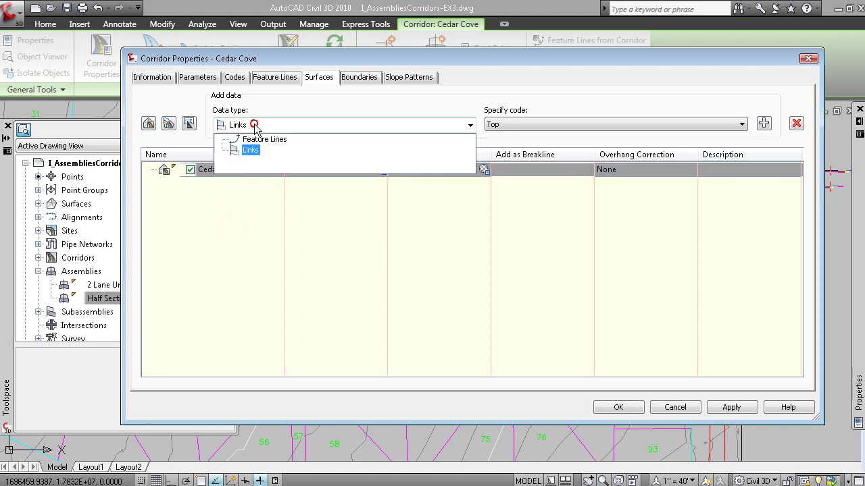
left_click(250, 150)
left_click(522, 126)
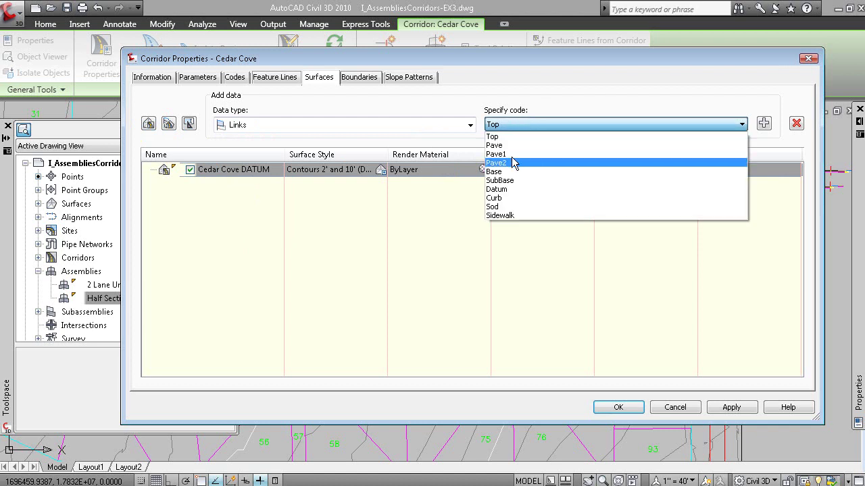
left_click(505, 191)
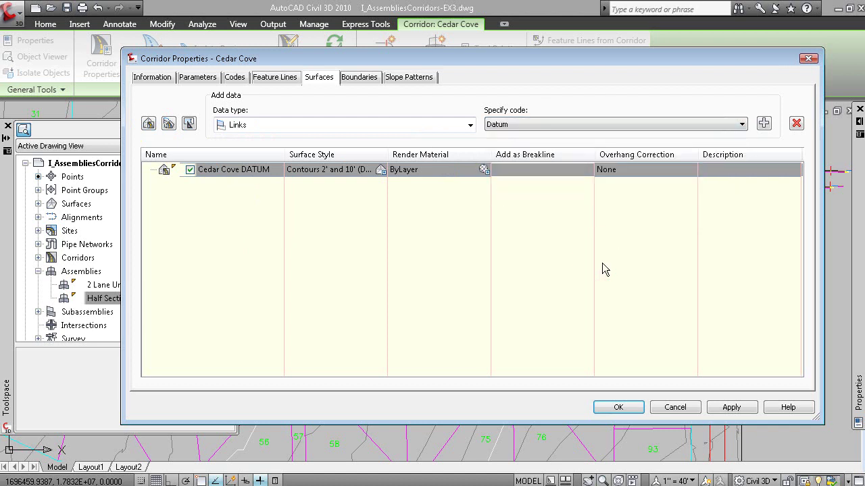
left_click(765, 124)
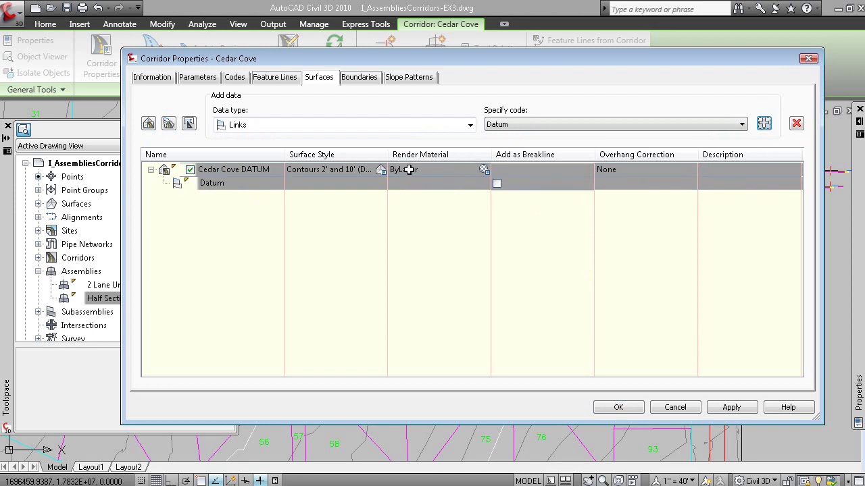
left_click(354, 171)
left_click(305, 230)
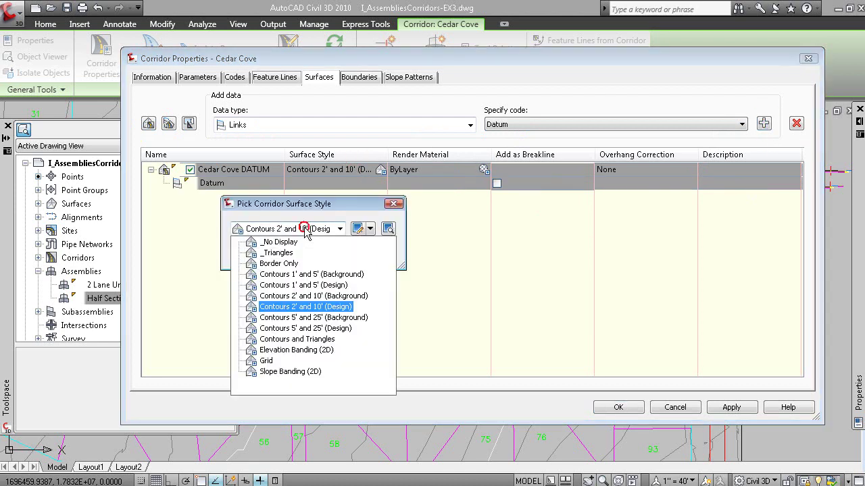
left_click(272, 253)
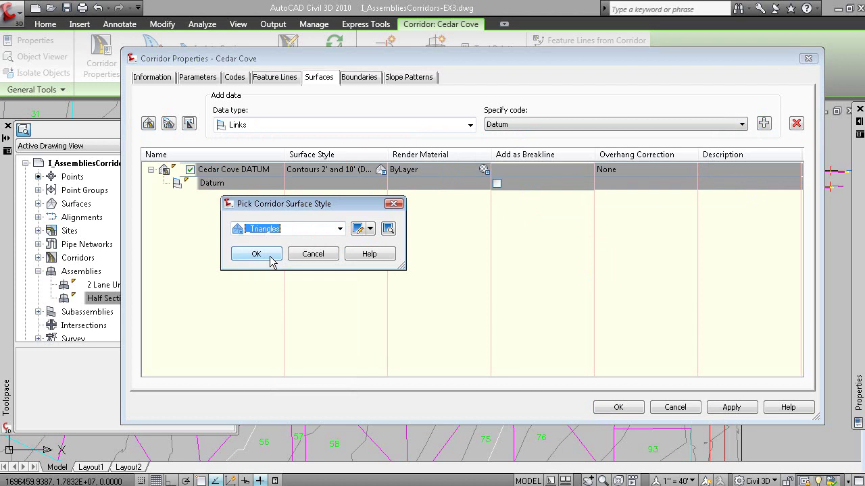
Confirm the _Triangles style, close Corridor Properties, and zoom to the cul-de-sac.
left_click(269, 255)
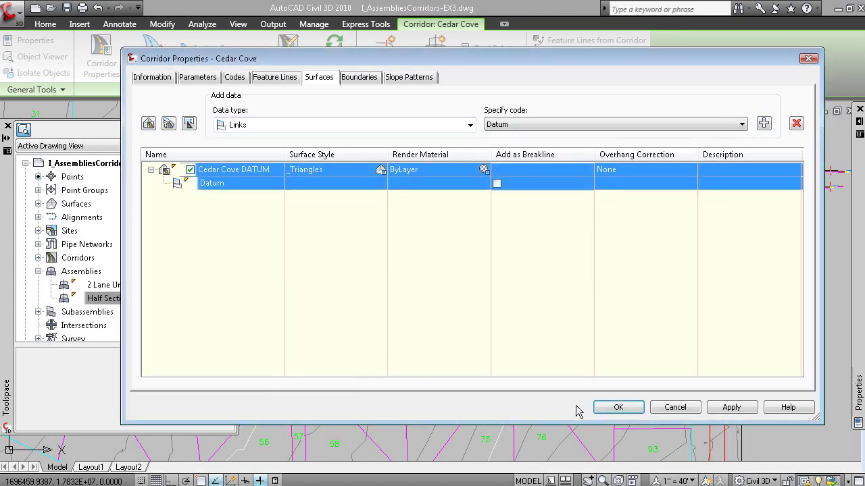
left_click(615, 407)
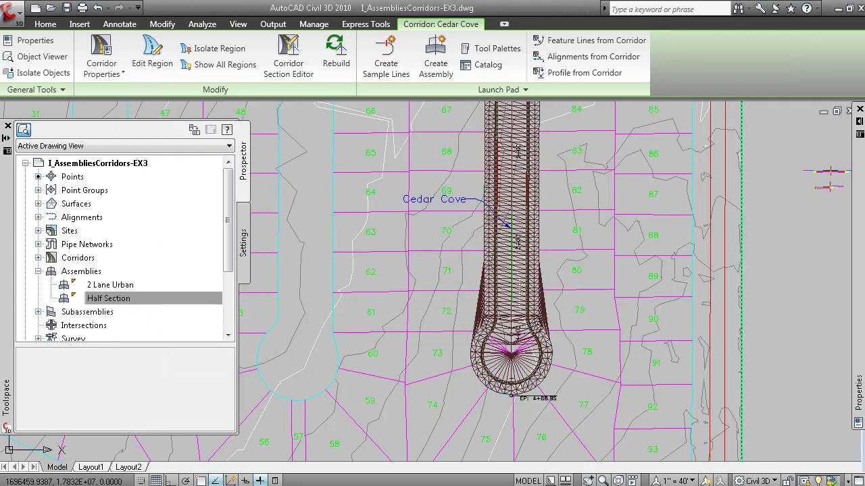
key("Escape")
middle_click_drag(508, 369, 508, 301)
scroll(508, 302, "up", 2)
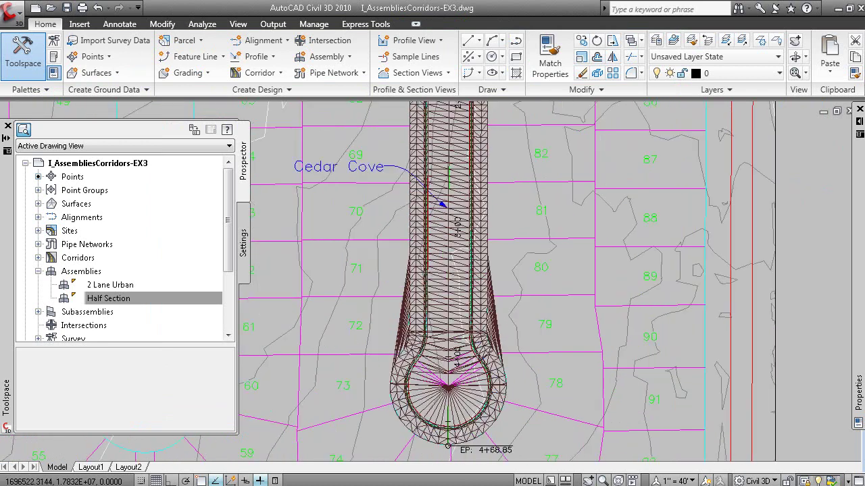
scroll(511, 331, "up", 2)
scroll(512, 332, "up", 1)
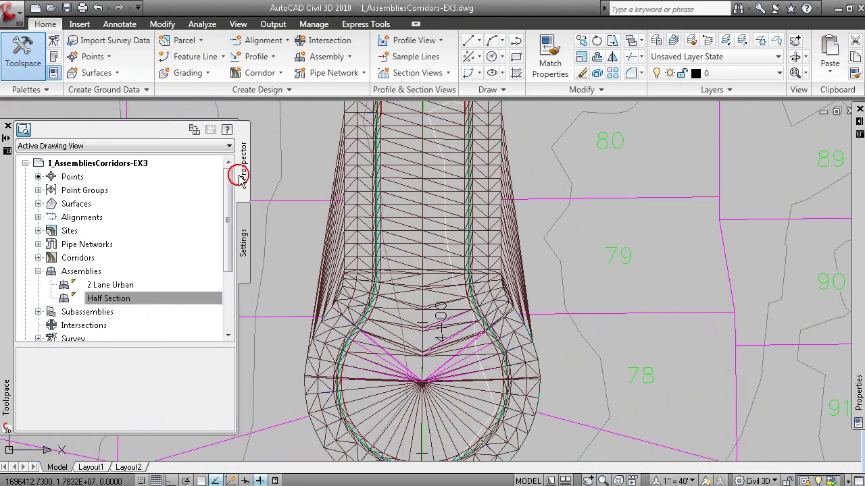
Expand Surfaces in Prospector and select Cedar Cove DATUM.
left_click(38, 204)
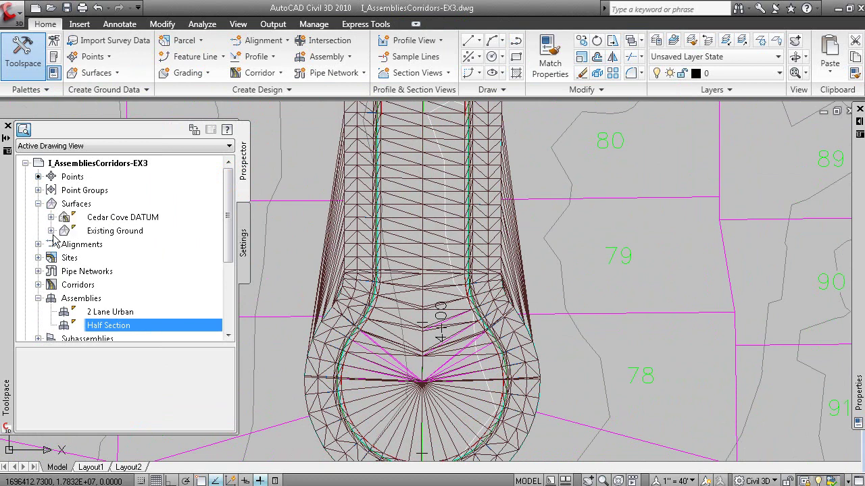
left_click(116, 219)
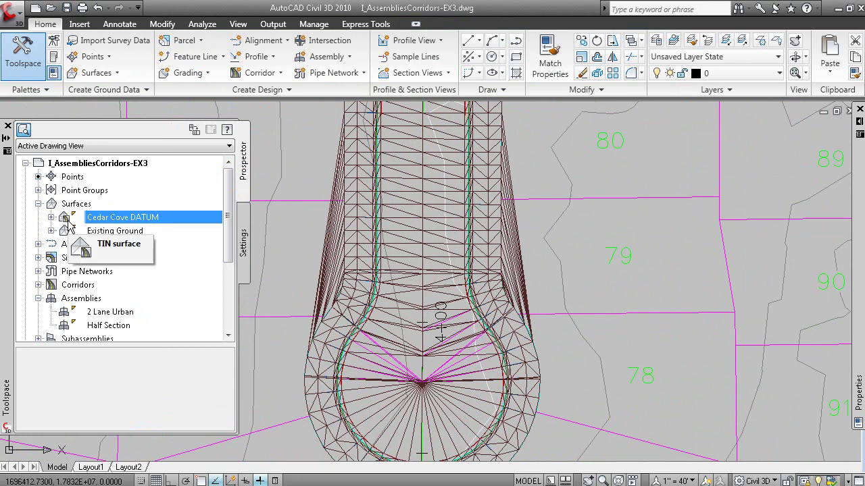
middle_click_drag(567, 283, 580, 228)
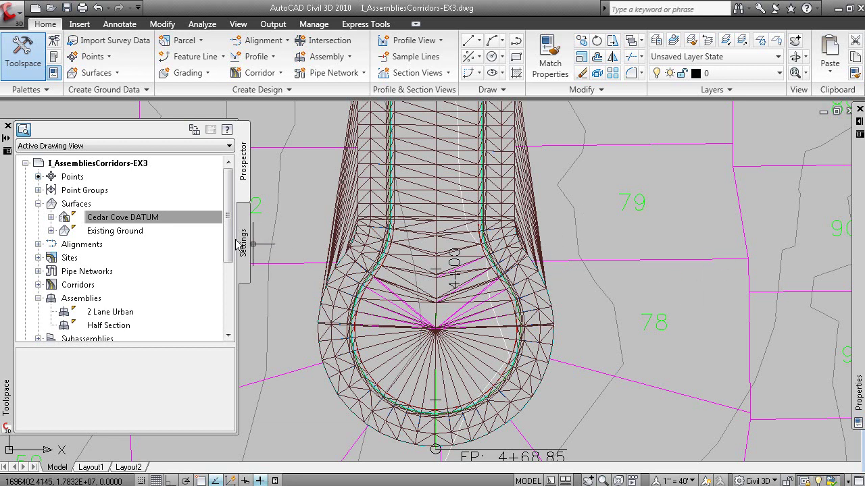
left_click_drag(233, 244, 233, 283)
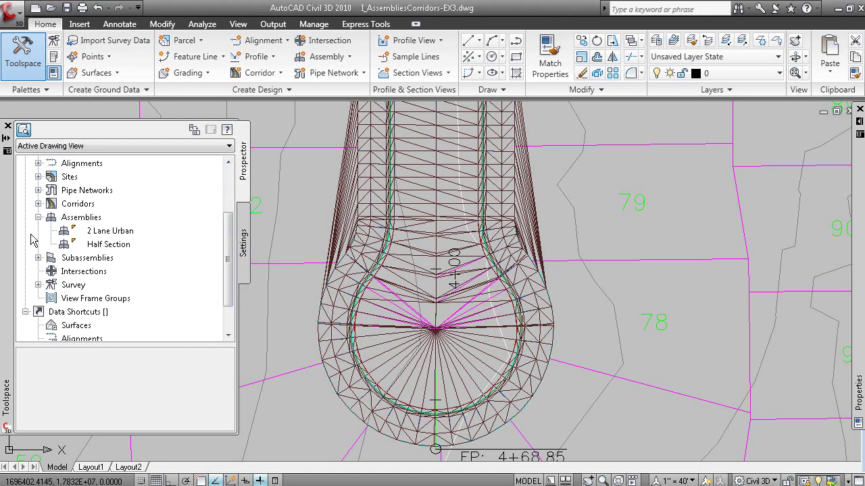
Open the Cedar Cove corridor's properties from Prospector at the Boundaries tab.
left_click(39, 203)
right_click(118, 222)
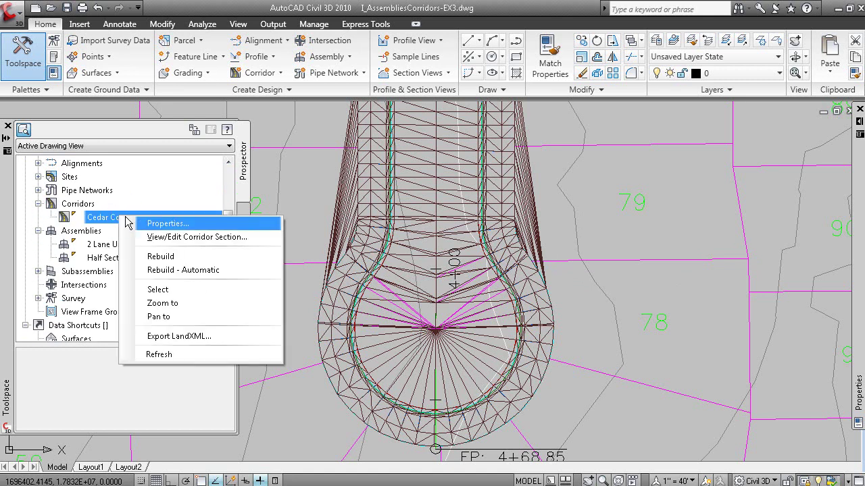
left_click(197, 225)
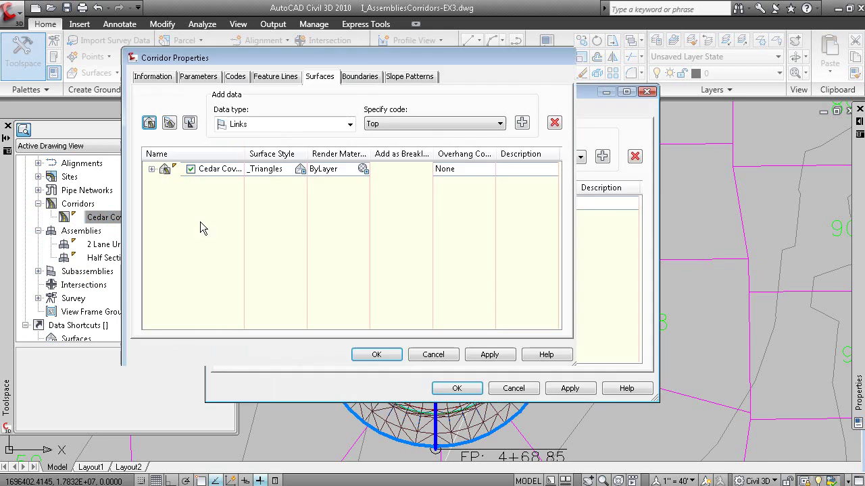
right_click(199, 223)
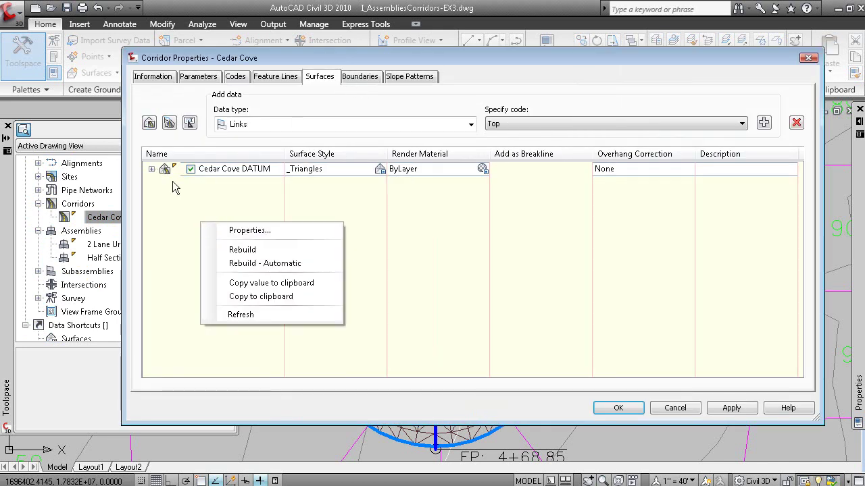
left_click(151, 169)
left_click(360, 77)
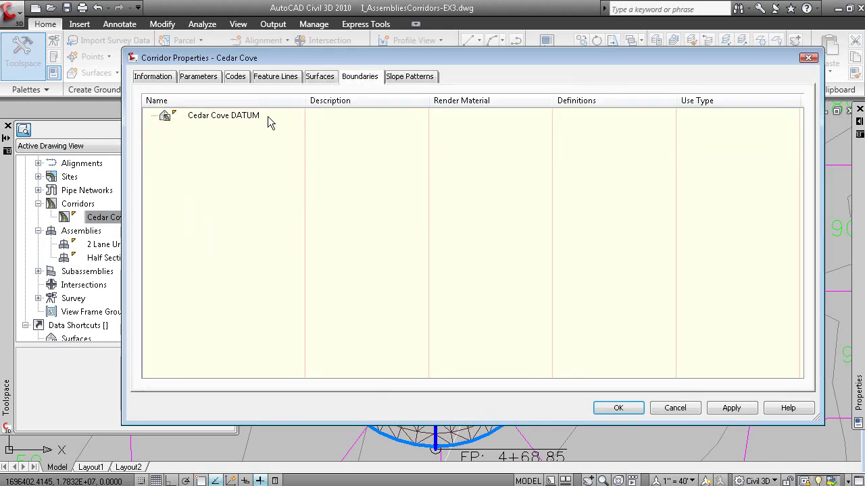
Add Corridor extents as Cedar Cove DATUM's outside boundary and apply it.
right_click(240, 117)
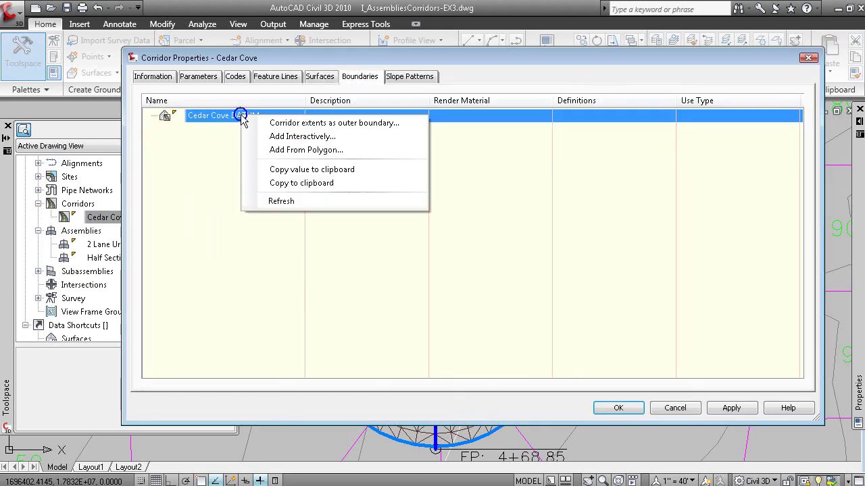
left_click(383, 124)
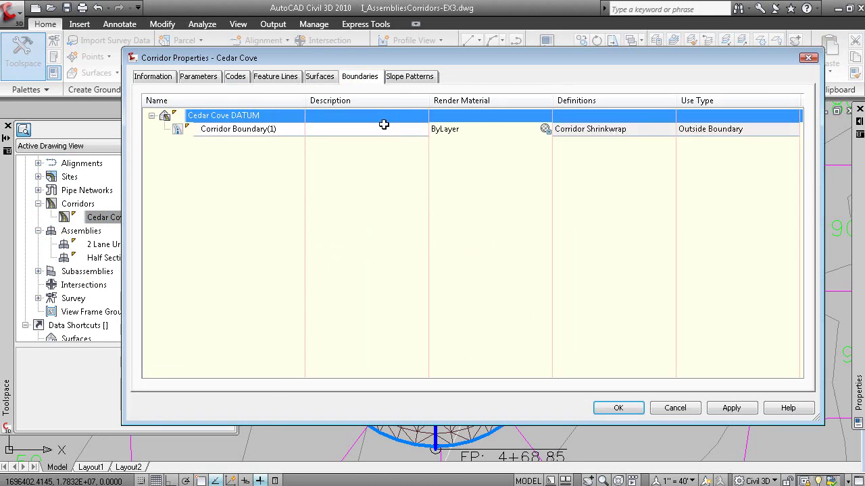
right_click(263, 117)
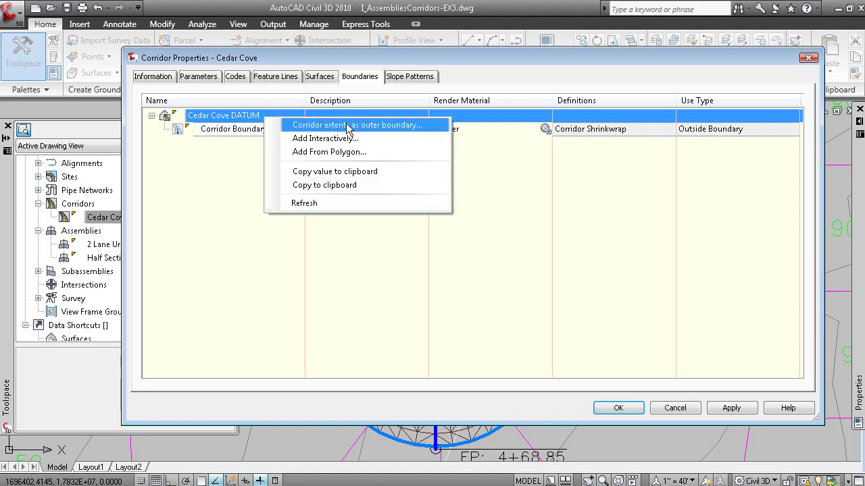
left_click(573, 161)
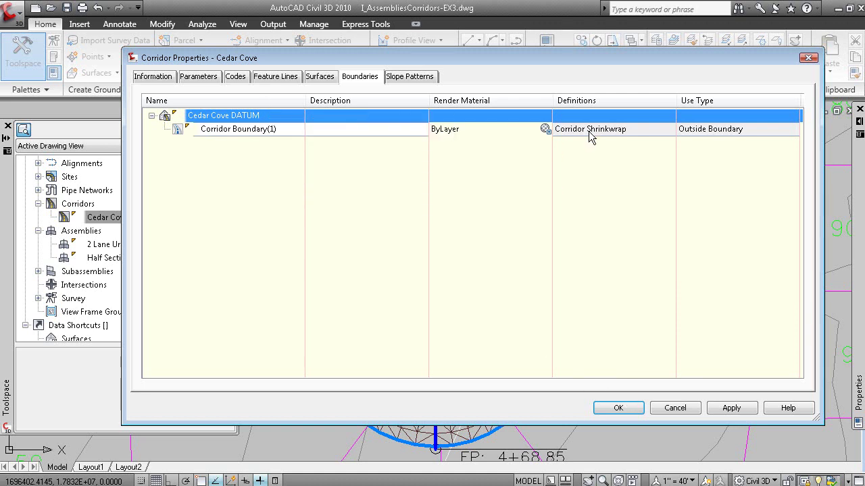
left_click(618, 408)
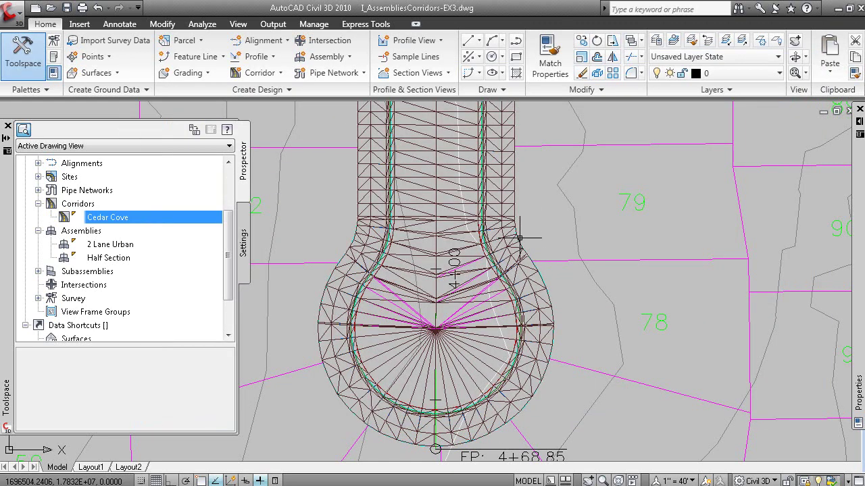
Create a Quick Profile along the line across the corridor for Cedar Cove DATUM and Existing Ground.
scroll(547, 283, "down", 2)
middle_click_drag(566, 271, 571, 286)
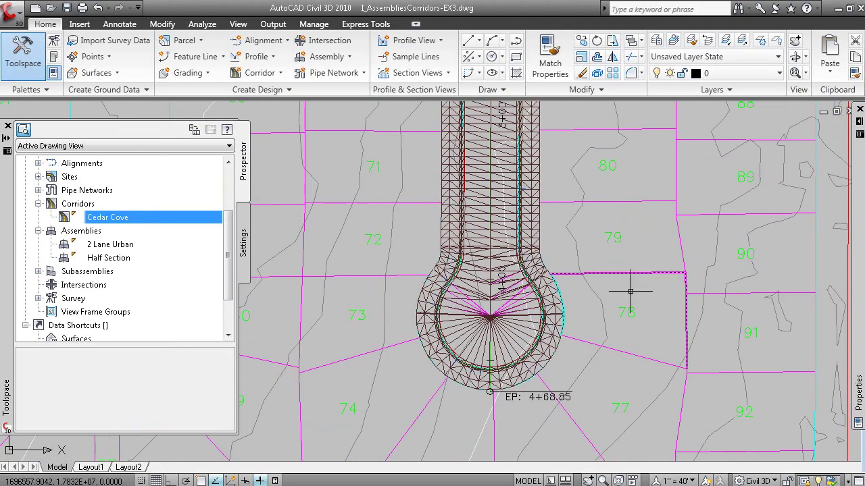
scroll(663, 323, "down", 3)
scroll(656, 303, "down", 1)
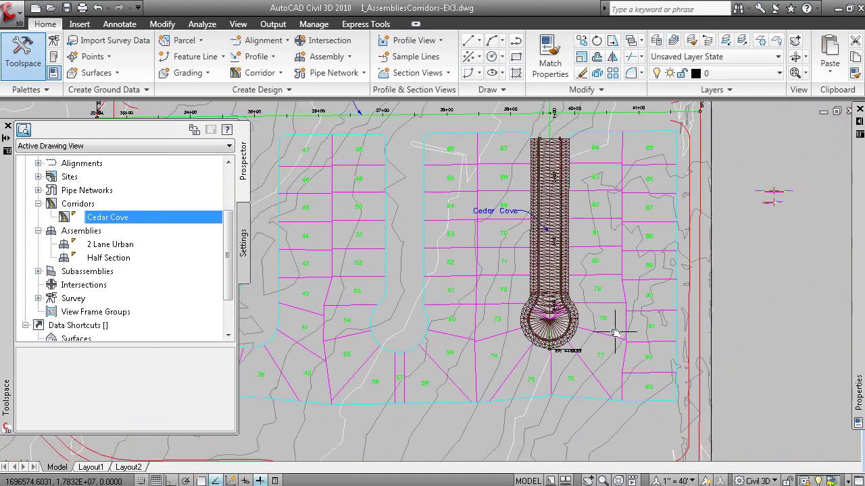
scroll(598, 328, "up", 1)
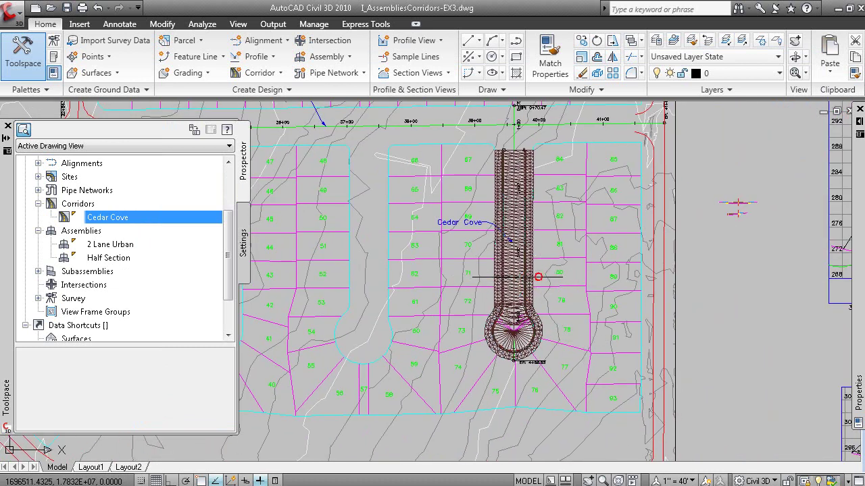
left_click(562, 277)
right_click(418, 223)
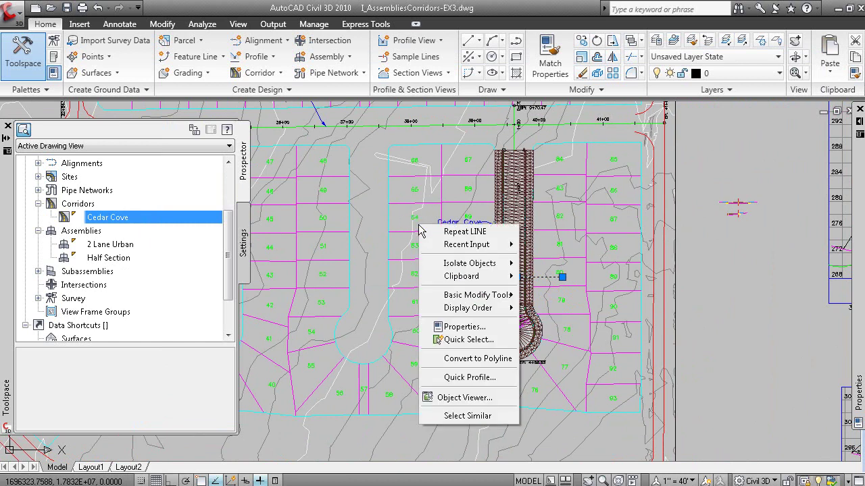
left_click(479, 378)
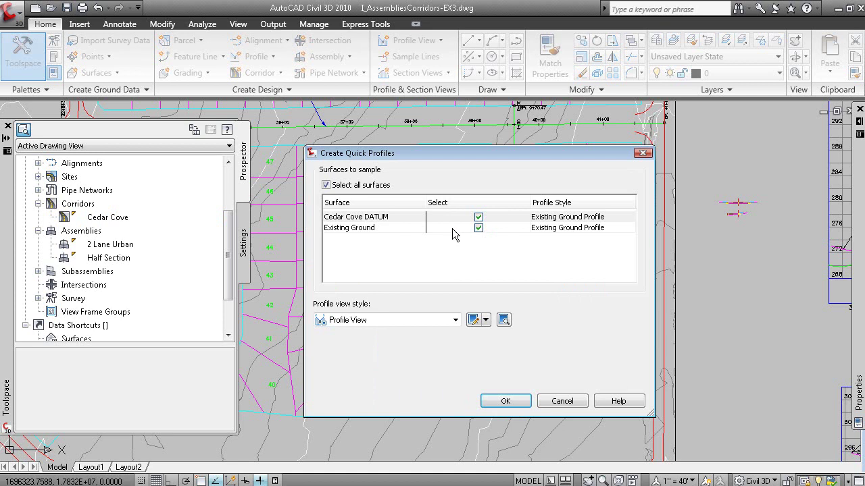
left_click(505, 402)
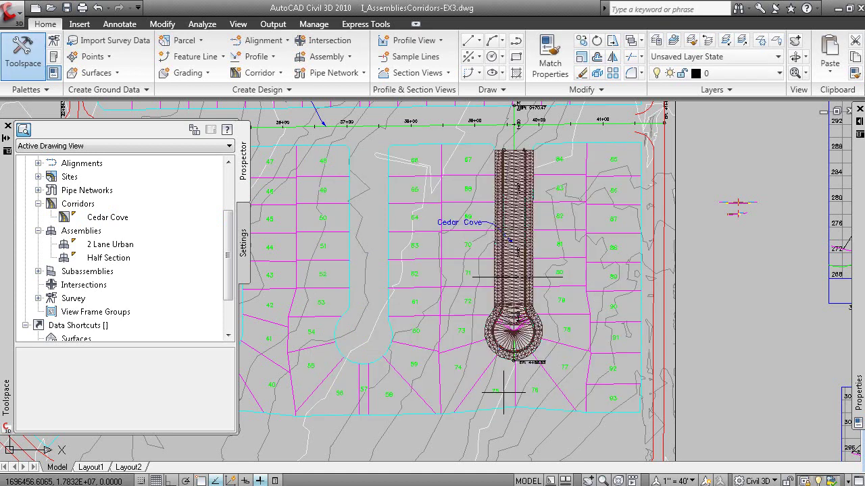
Place the quick profile view, zoom in on the DATUM line, and close the Panorama event log.
scroll(574, 313, "down", 5)
left_click(484, 263)
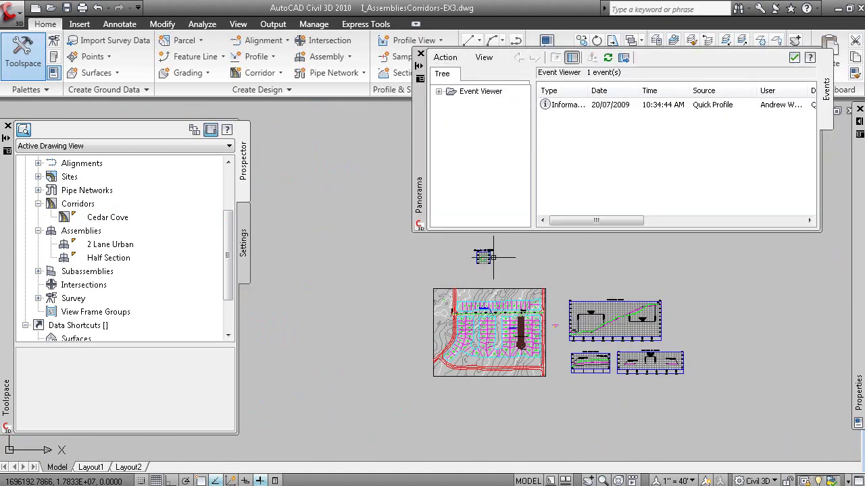
scroll(483, 265, "up", 3)
scroll(493, 371, "up", 8)
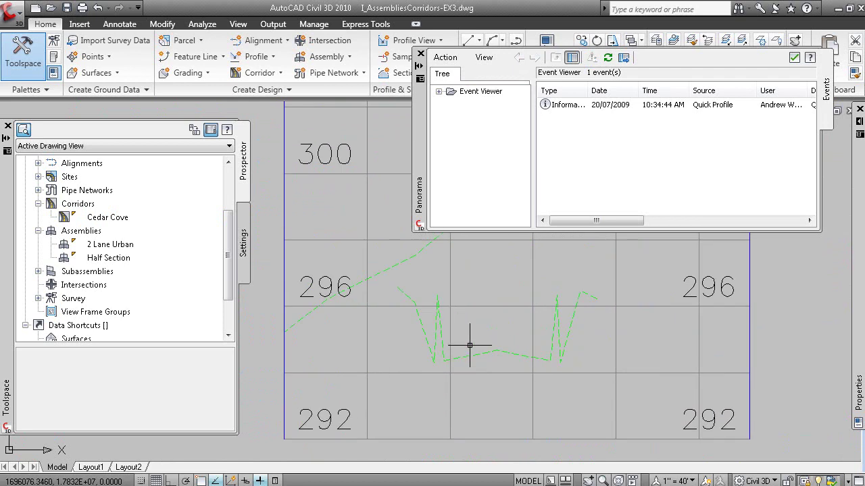
middle_click_drag(604, 375, 592, 372)
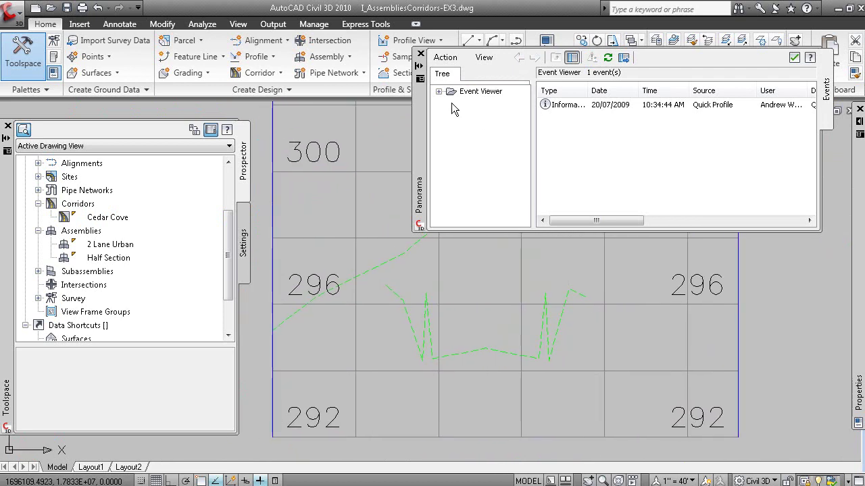
left_click(420, 53)
middle_click_drag(517, 359, 560, 344)
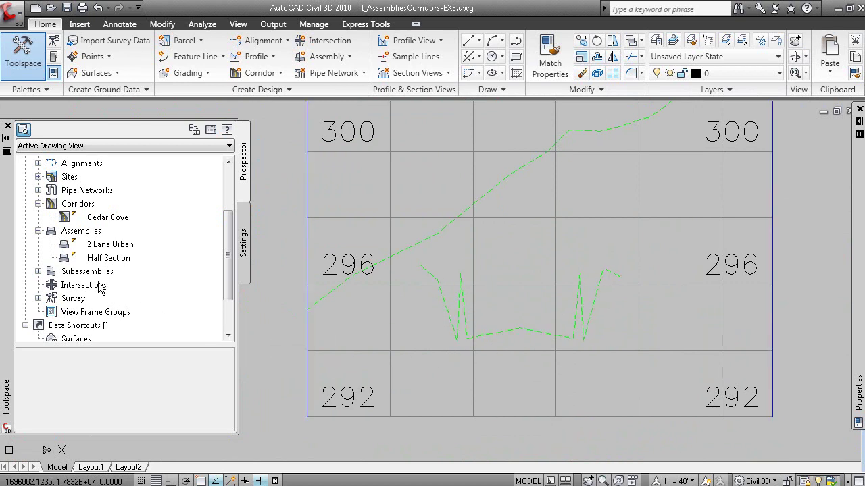
Set Cedar Cove DATUM's overhang correction to Bottom Links in Corridor Properties.
right_click(110, 220)
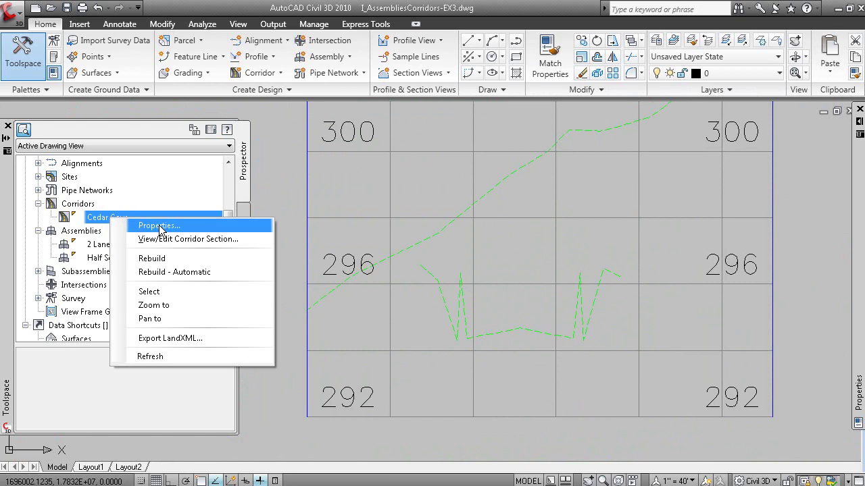
left_click(160, 225)
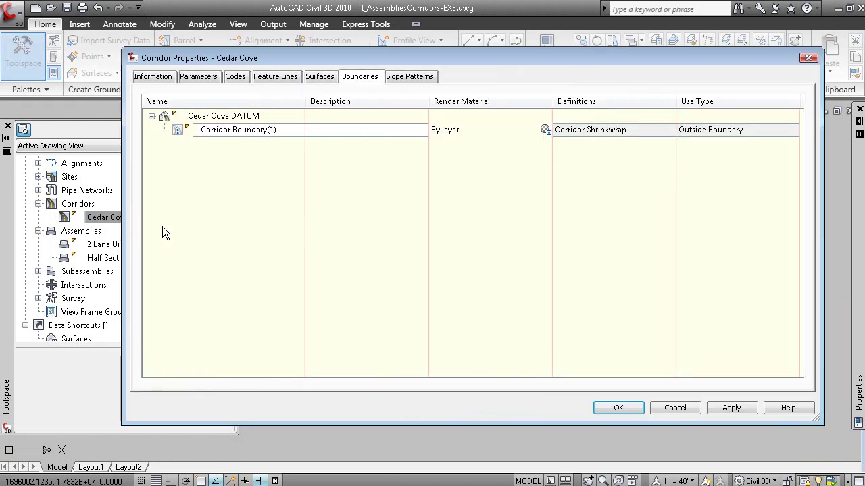
left_click(320, 77)
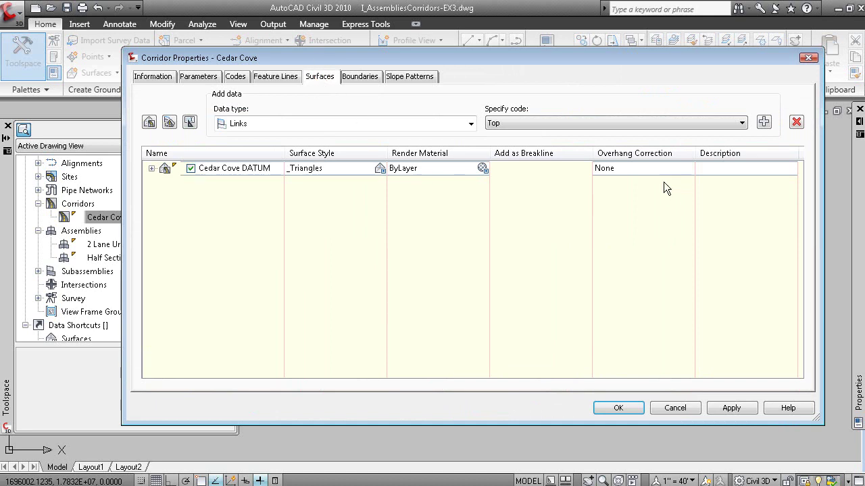
left_click(638, 169)
left_click(629, 191)
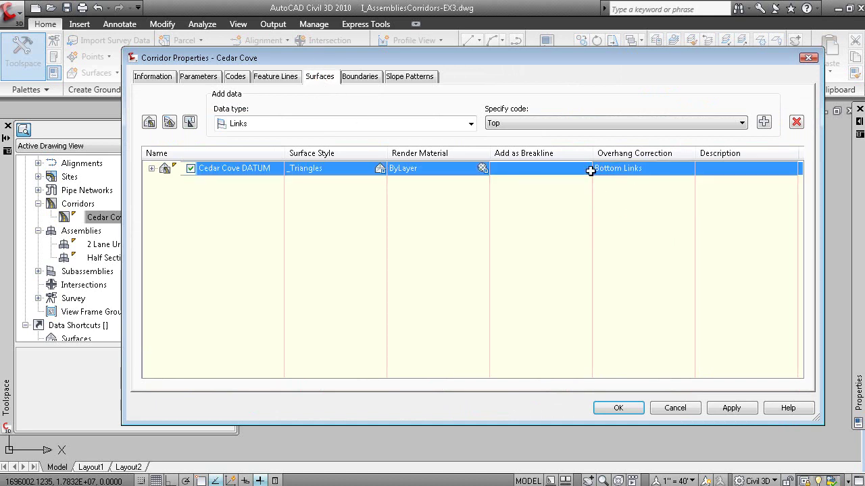
left_click(618, 409)
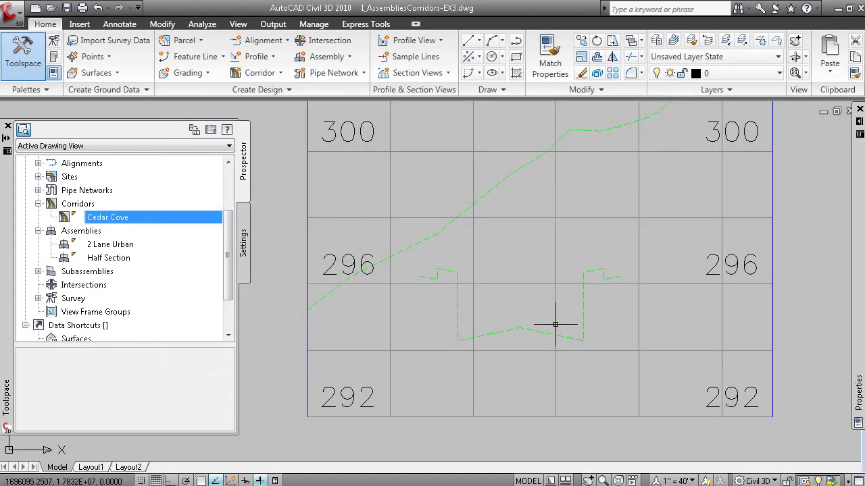
scroll(617, 378, "down", 5)
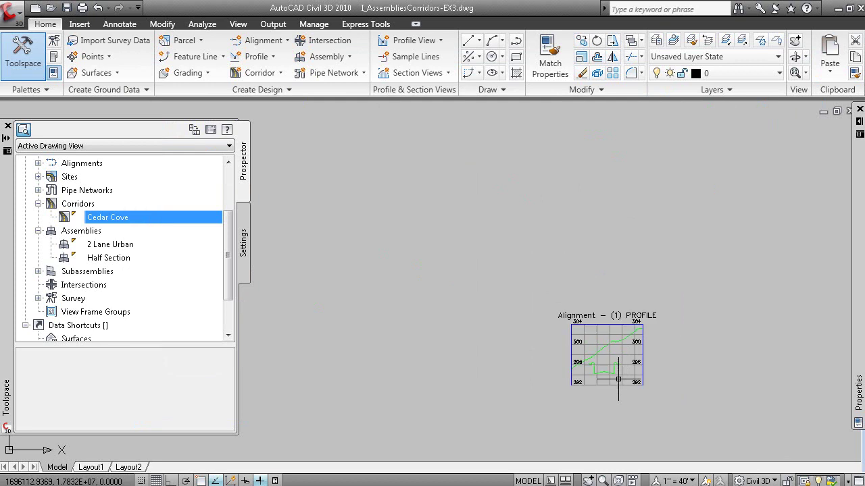
middle_click_drag(714, 347, 619, 305)
scroll(619, 305, "up", 10)
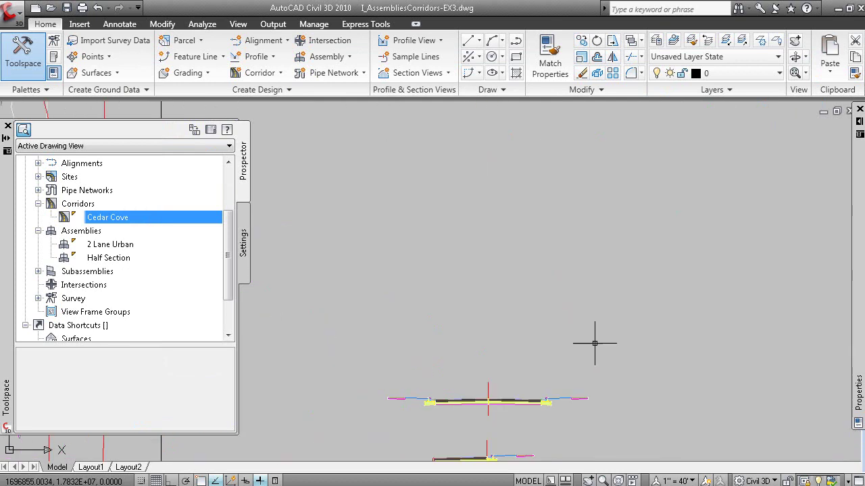
middle_click_drag(520, 438, 506, 366)
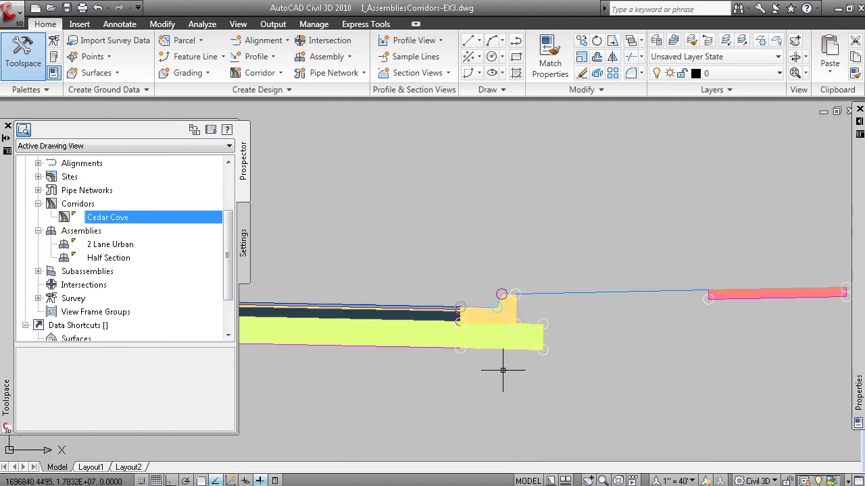
left_click(459, 349)
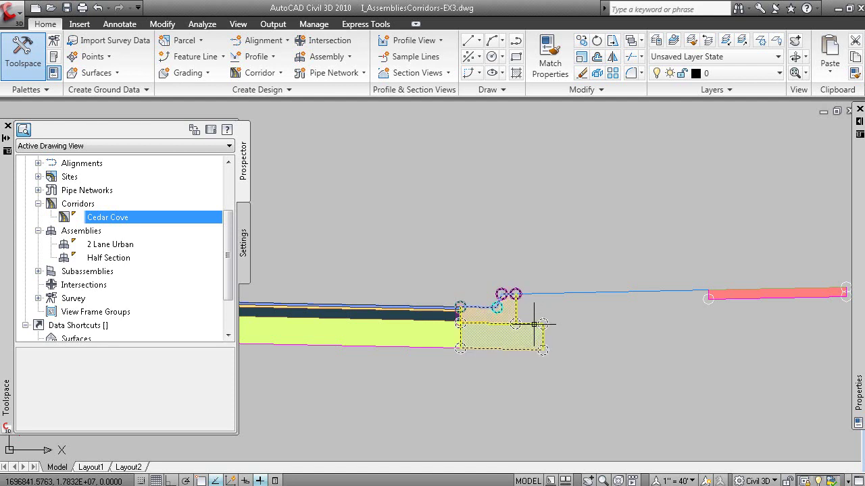
left_click(514, 296)
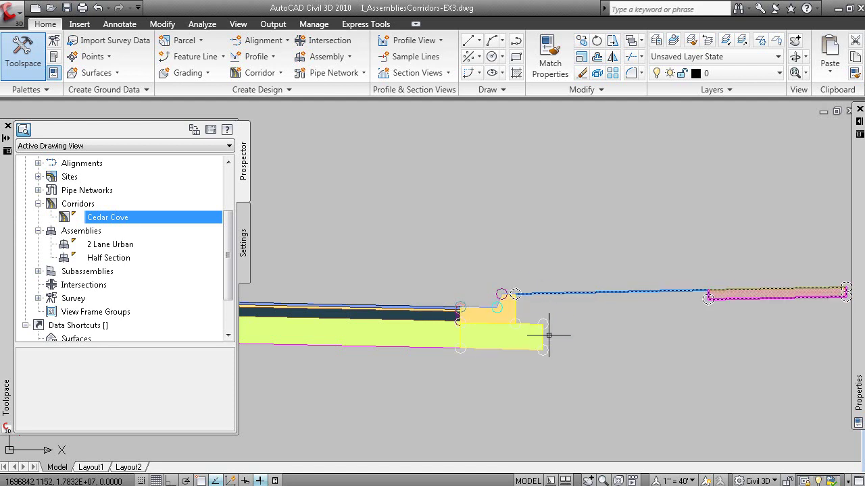
key("Escape")
scroll(571, 354, "down", 6)
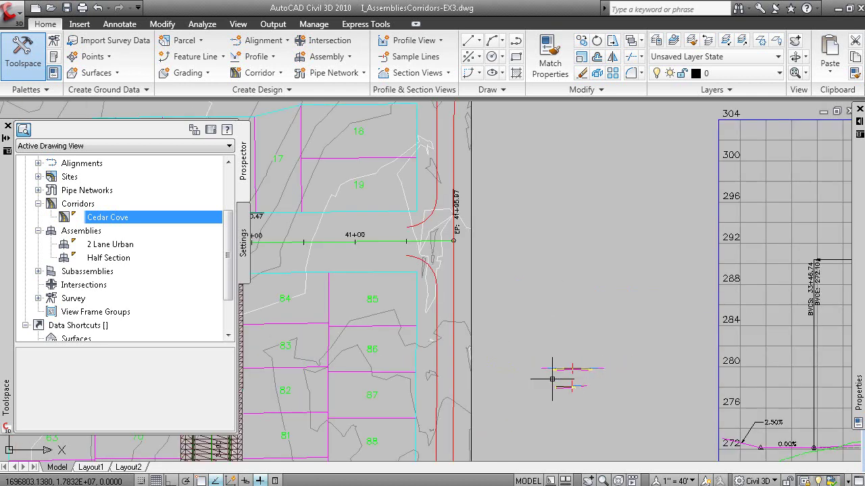
scroll(561, 351, "down", 4)
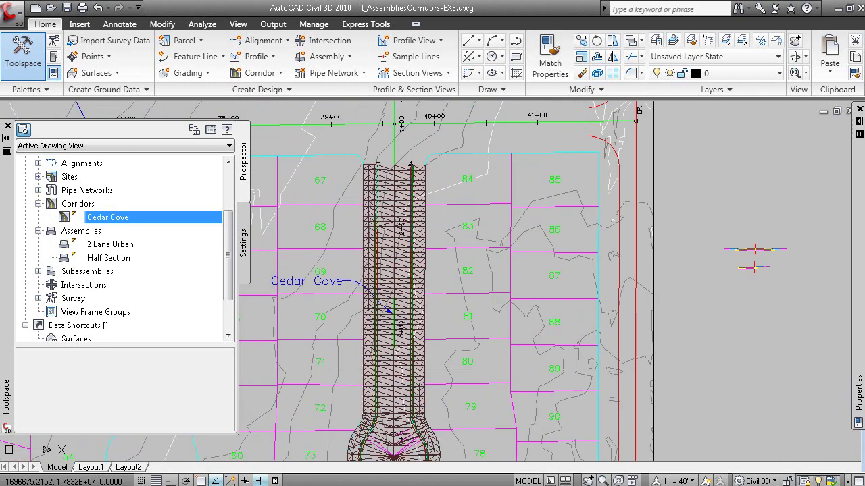
Switch back to the PowerPoint Viewer slide show with Alt+Tab.
key("alt+Tab")
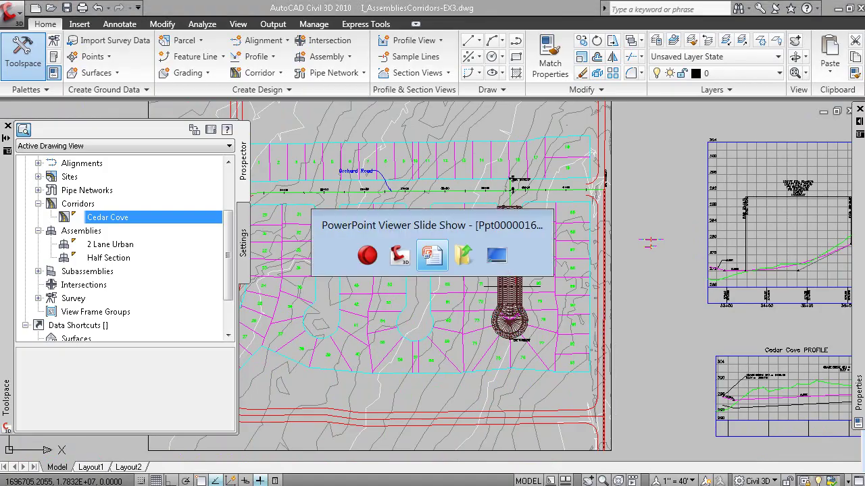